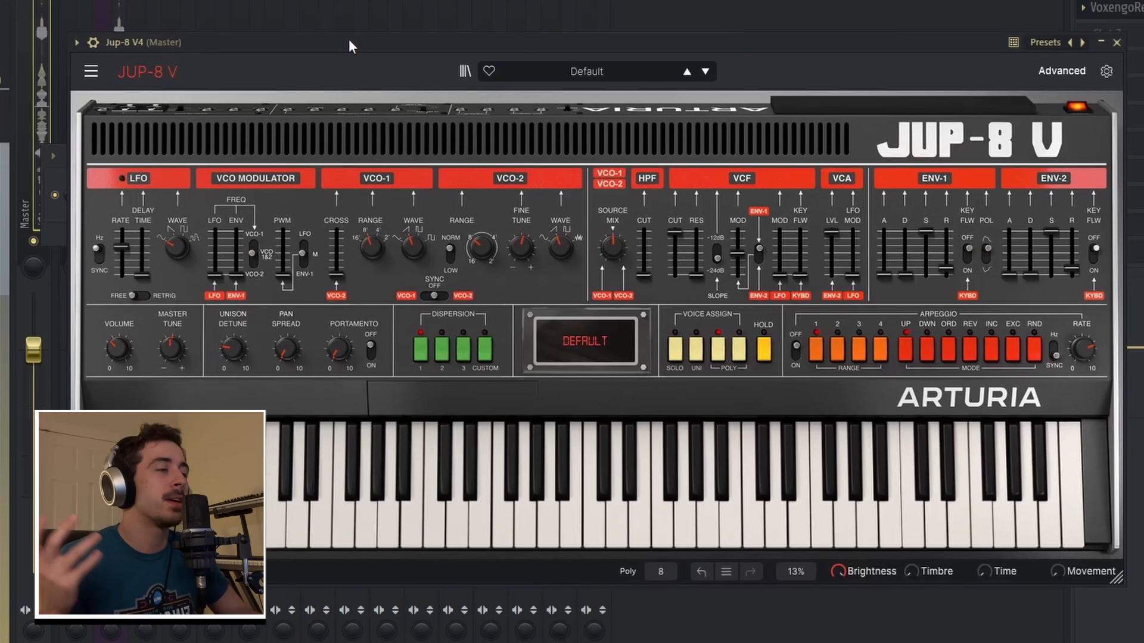
# Step: Adjust VCO-2's waveform and fine tuning, and lower the VCF cutoff well below halfway
pyautogui.moveTo(349, 40); pyautogui.dragTo(345, 38)
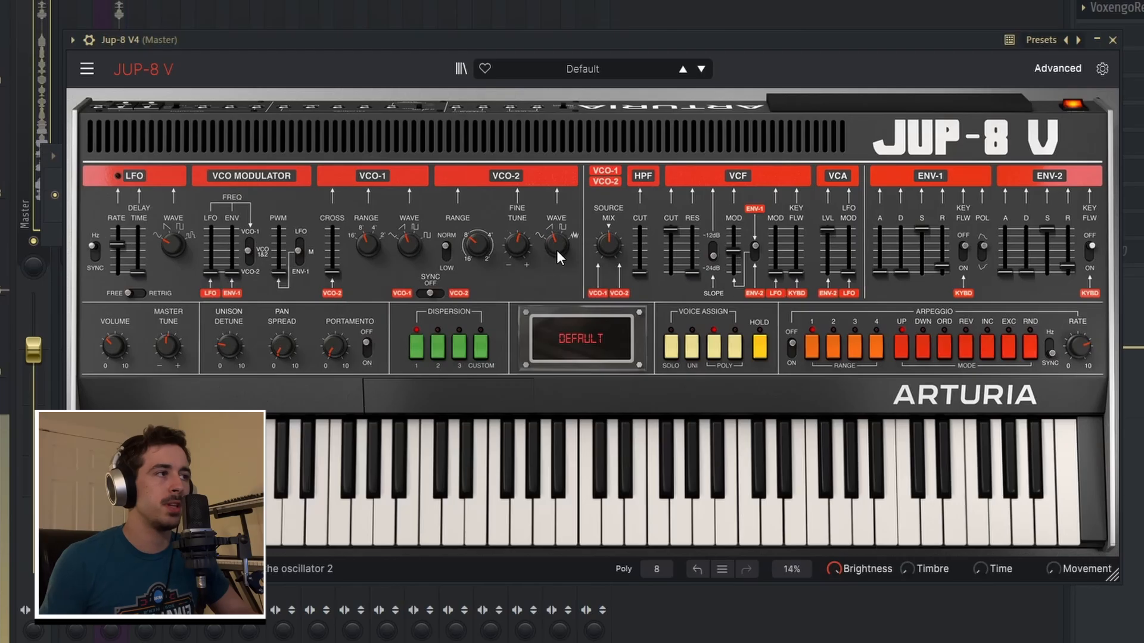
pyautogui.moveTo(548, 244)
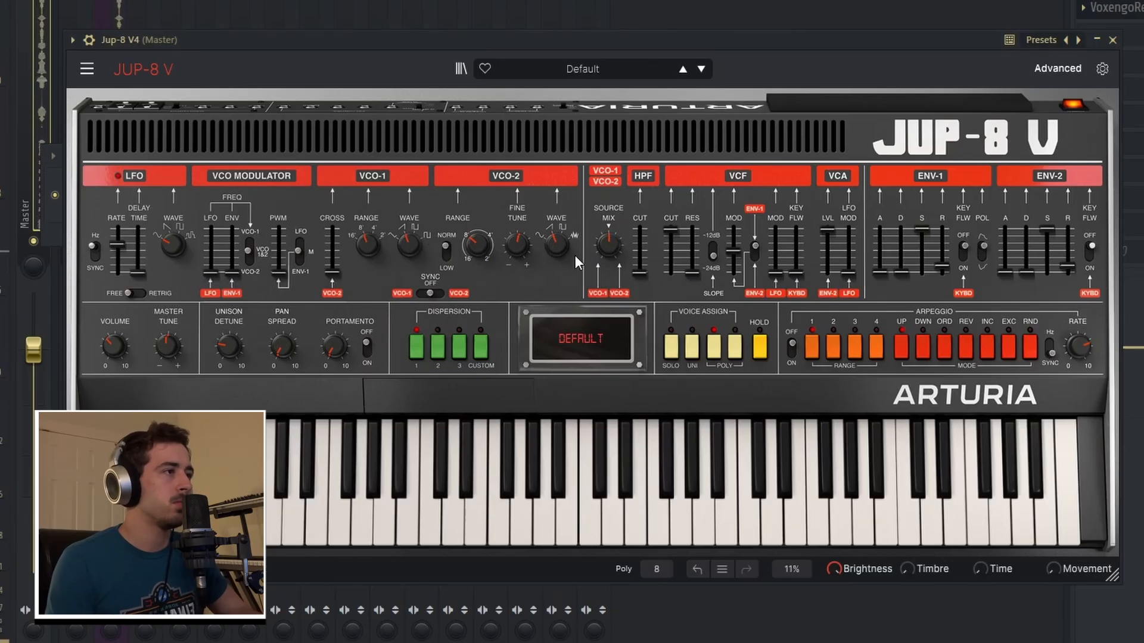
pyautogui.moveTo(556, 244); pyautogui.dragTo(521, 269)
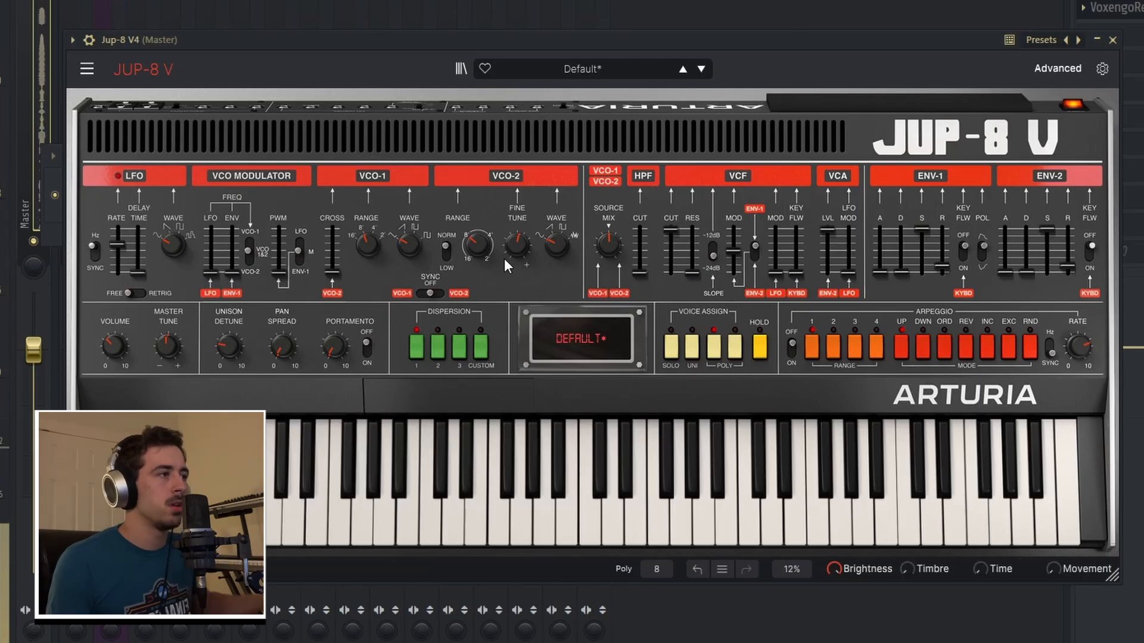
pyautogui.moveTo(670, 236); pyautogui.dragTo(670, 252)
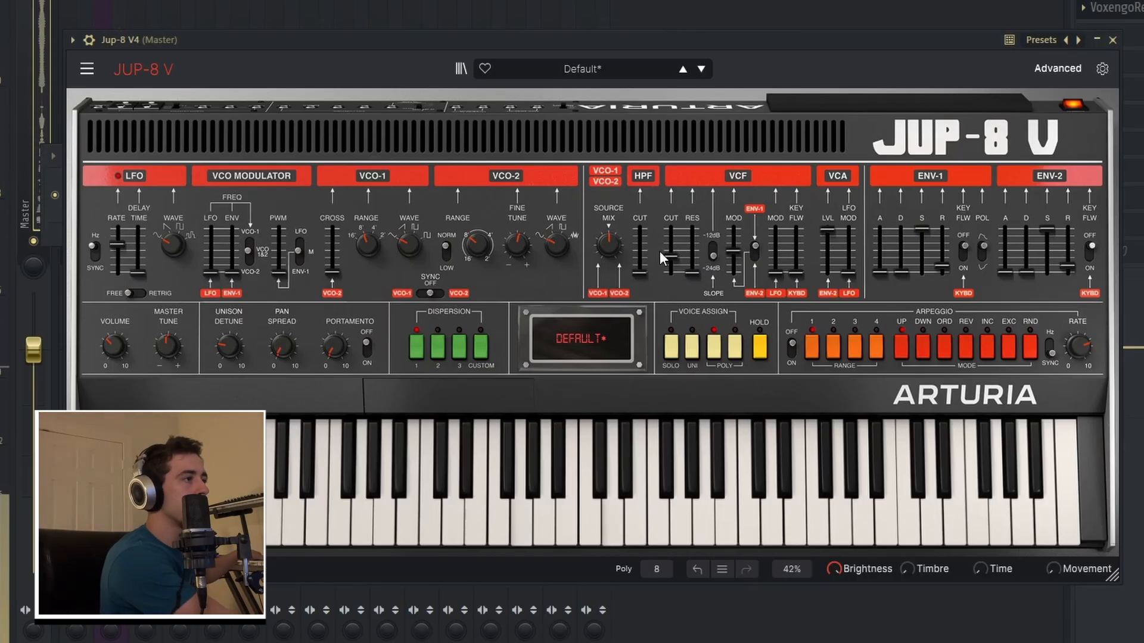
pyautogui.moveTo(670, 255); pyautogui.dragTo(670, 262)
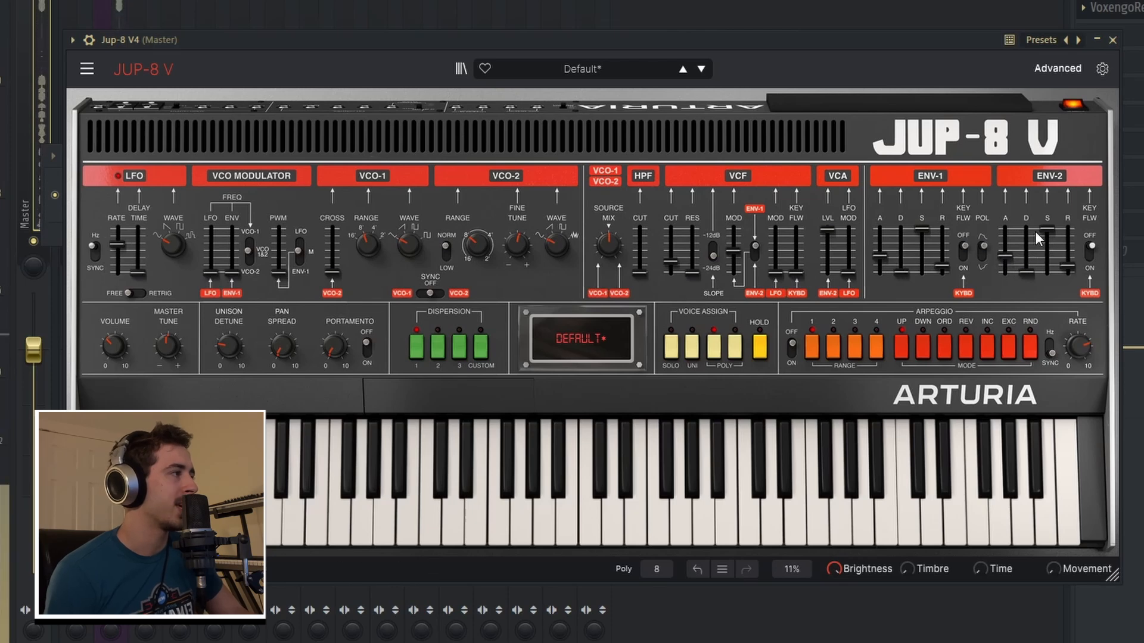
# Step: Lower the ENV-2 sustain, set its release to 1.193 s, and turn on its key follow
pyautogui.moveTo(1048, 225); pyautogui.dragTo(1047, 242)
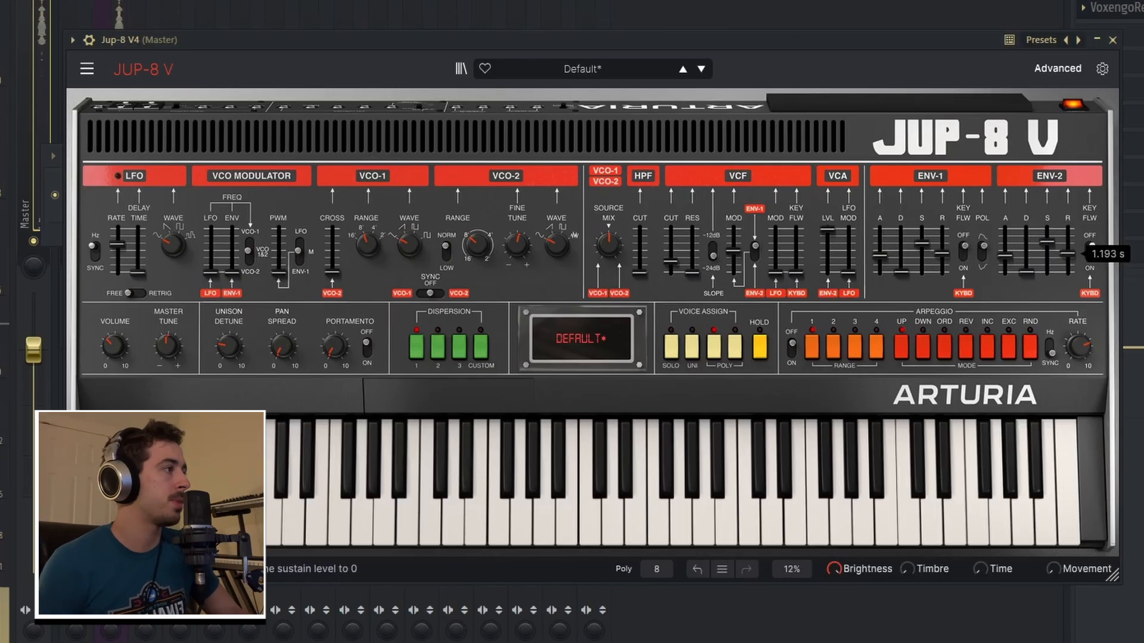
pyautogui.click(1091, 252)
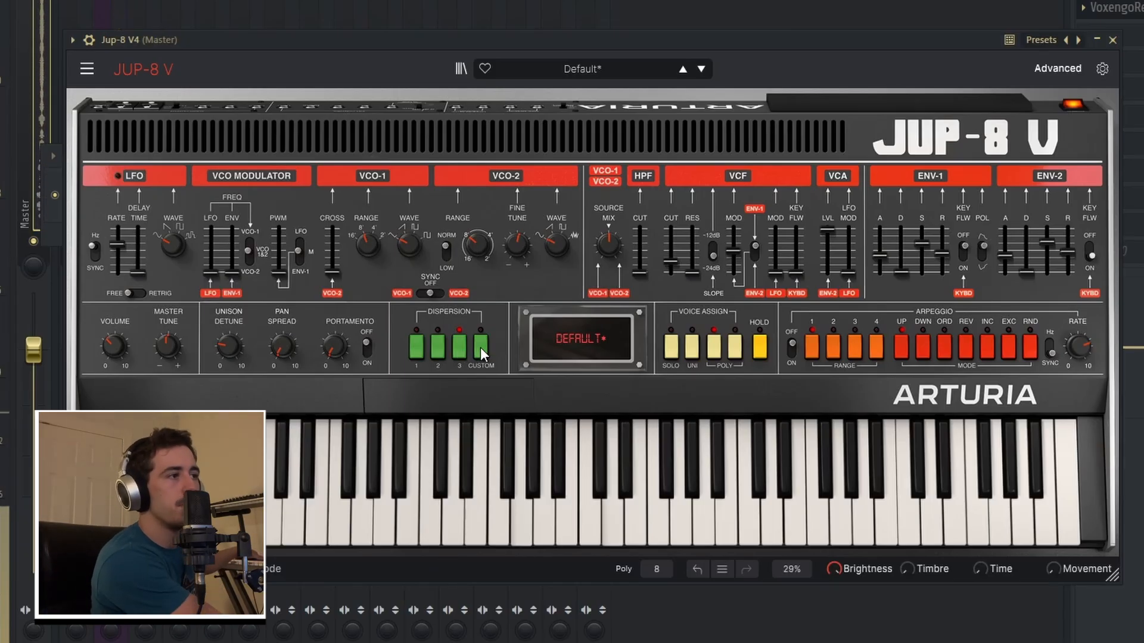
# Step: Switch the voice dispersion to Custom and adjust its oscillator pitch amount
pyautogui.click(480, 348)
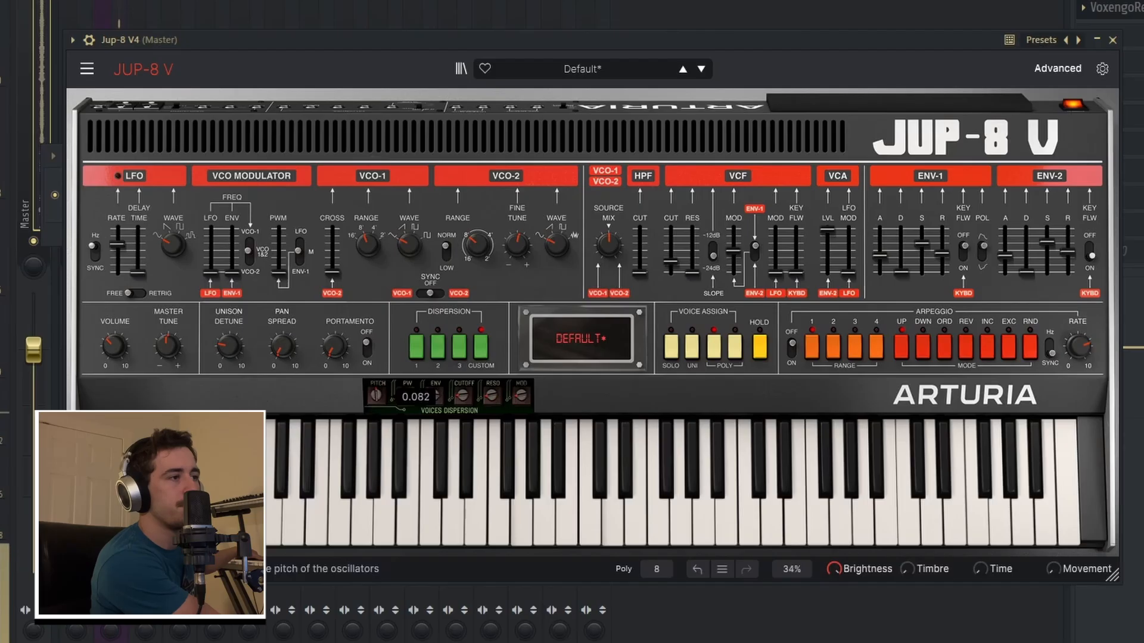
pyautogui.click(455, 355)
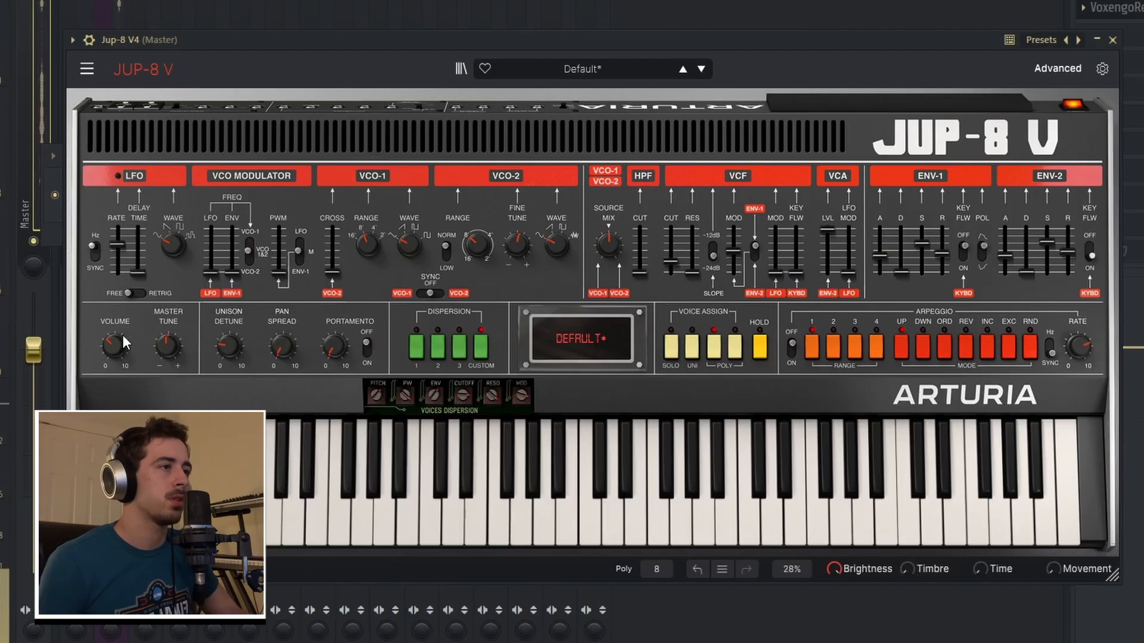
# Step: Sync the LFO to tempo, adjust its rate, keep its VCF cutoff modulation very low, and raise its delay time with retrigger on
pyautogui.scroll(5, 112, 351)
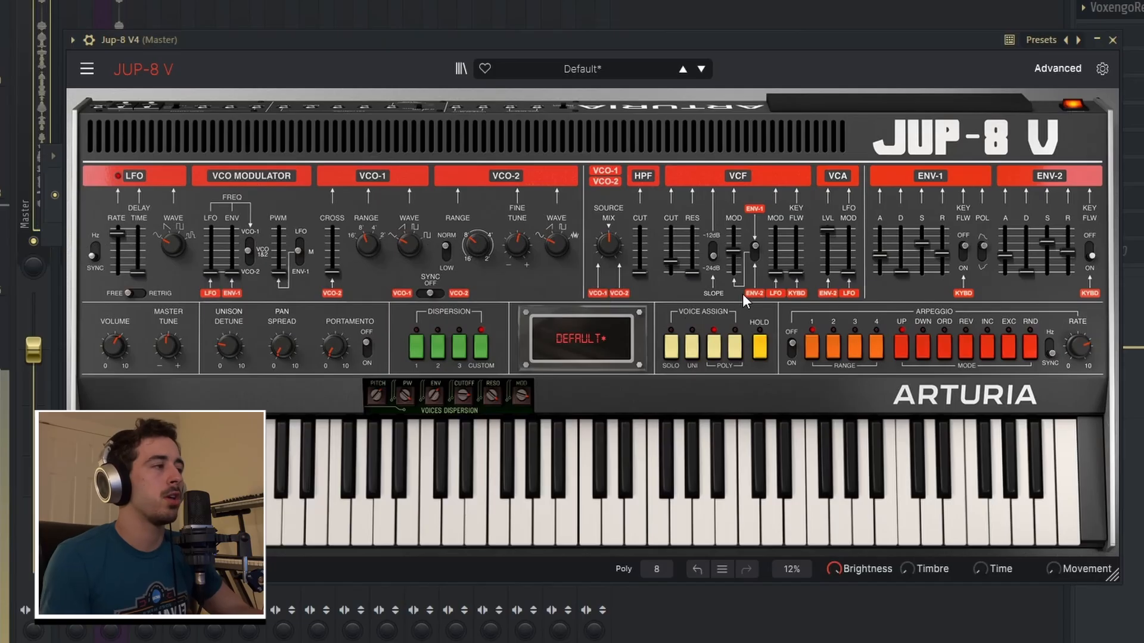
pyautogui.moveTo(775, 273); pyautogui.dragTo(771, 256)
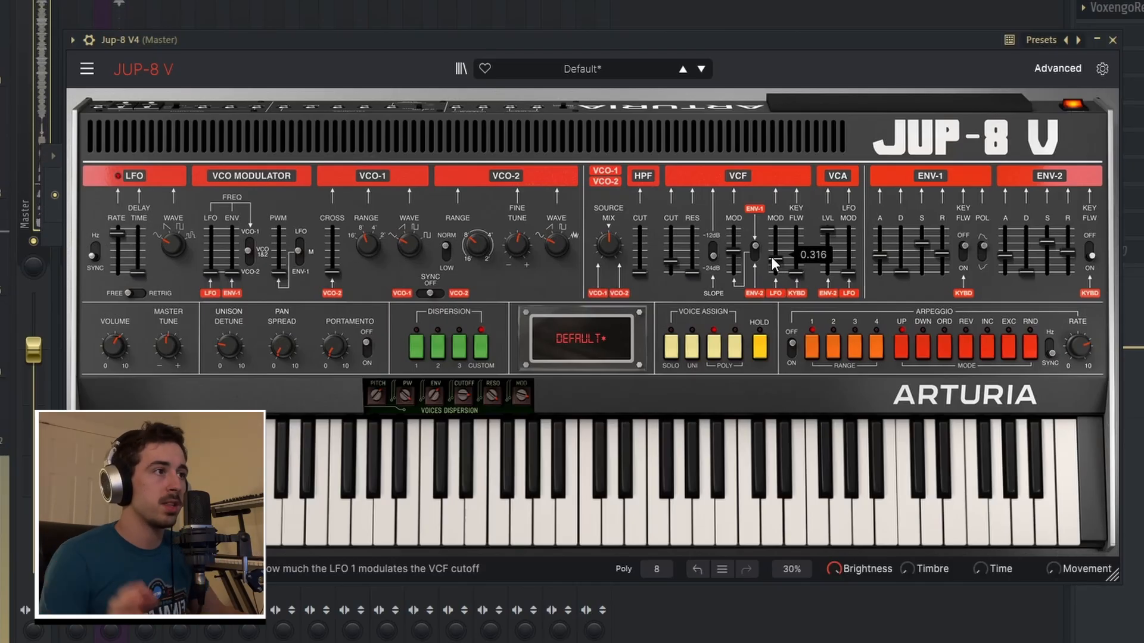
pyautogui.moveTo(118, 235); pyautogui.dragTo(118, 244)
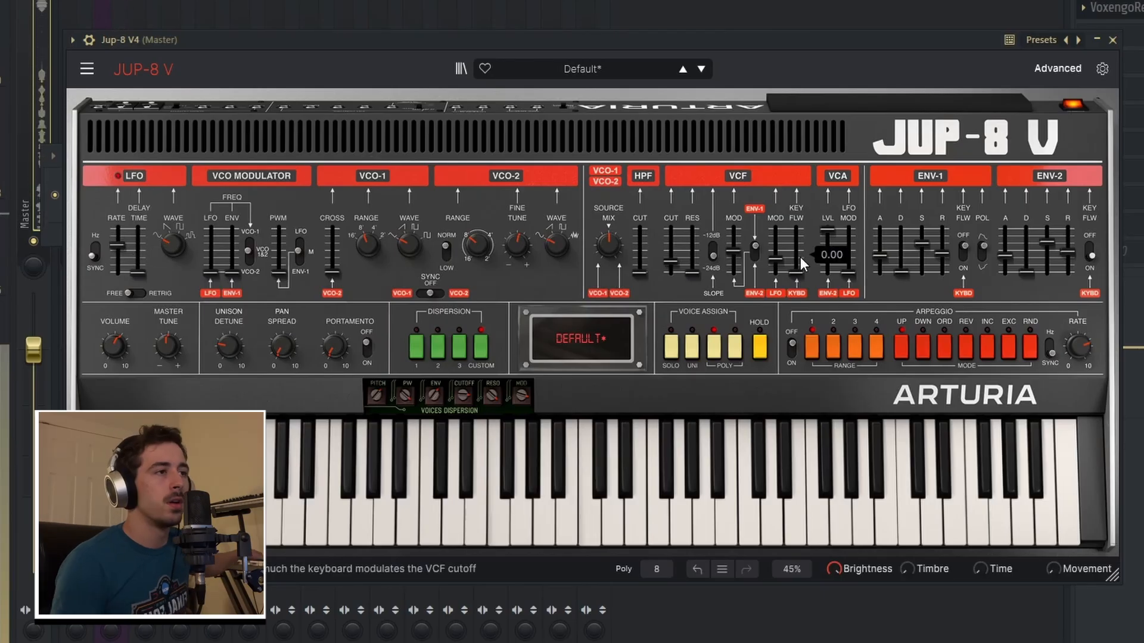
pyautogui.moveTo(775, 259); pyautogui.dragTo(775, 272)
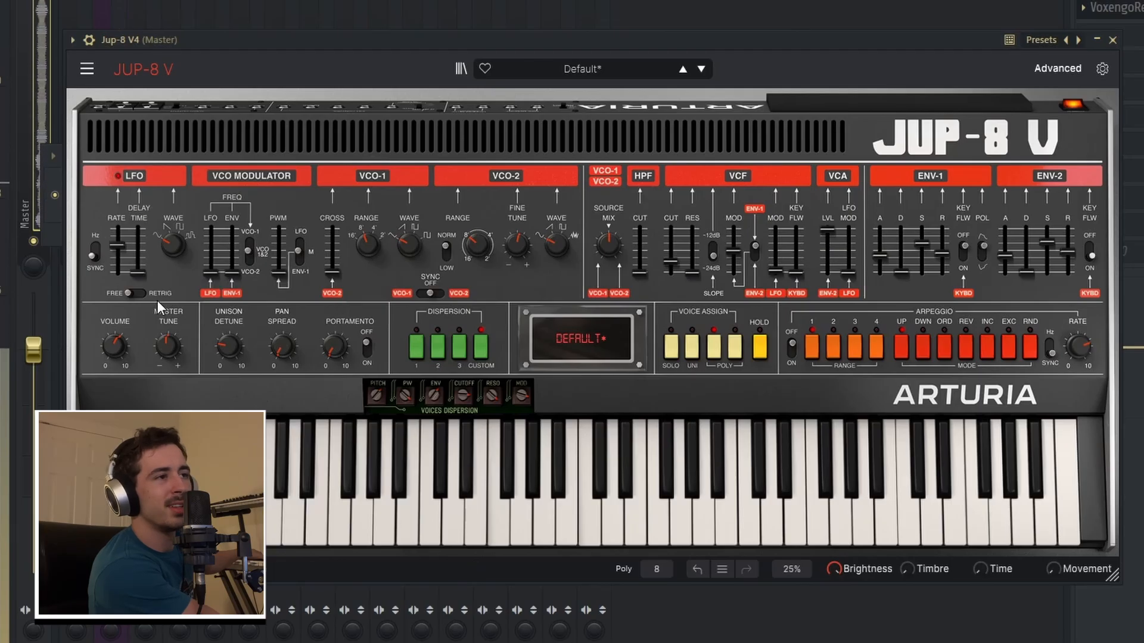
pyautogui.moveTo(138, 274); pyautogui.dragTo(138, 247)
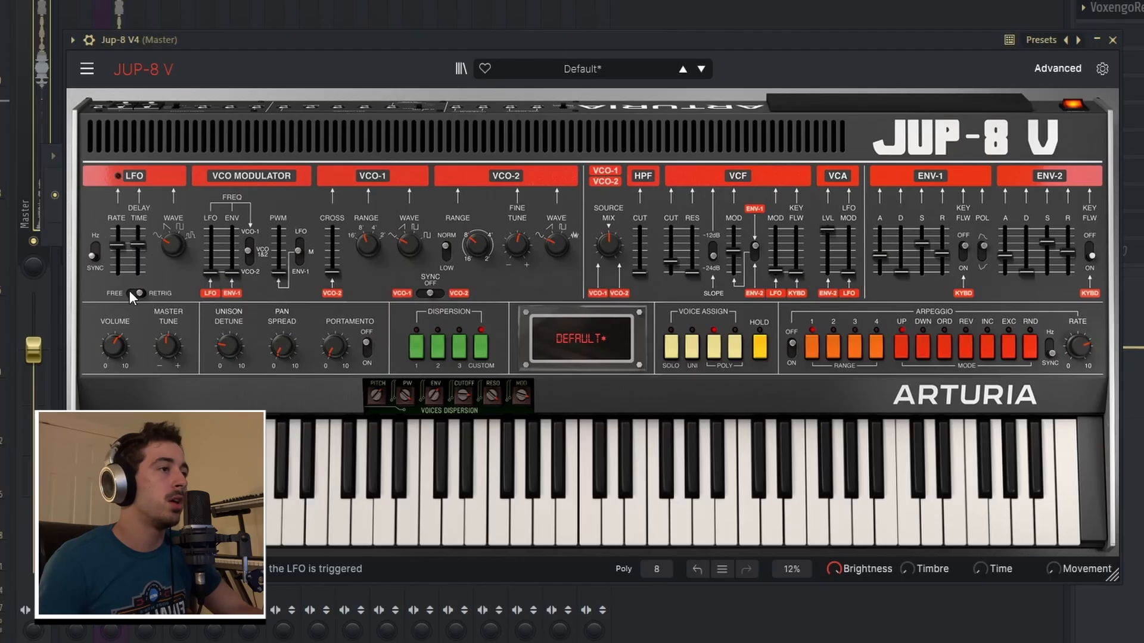
# Step: Turn on portamento and increase the pan spread
pyautogui.click(367, 348)
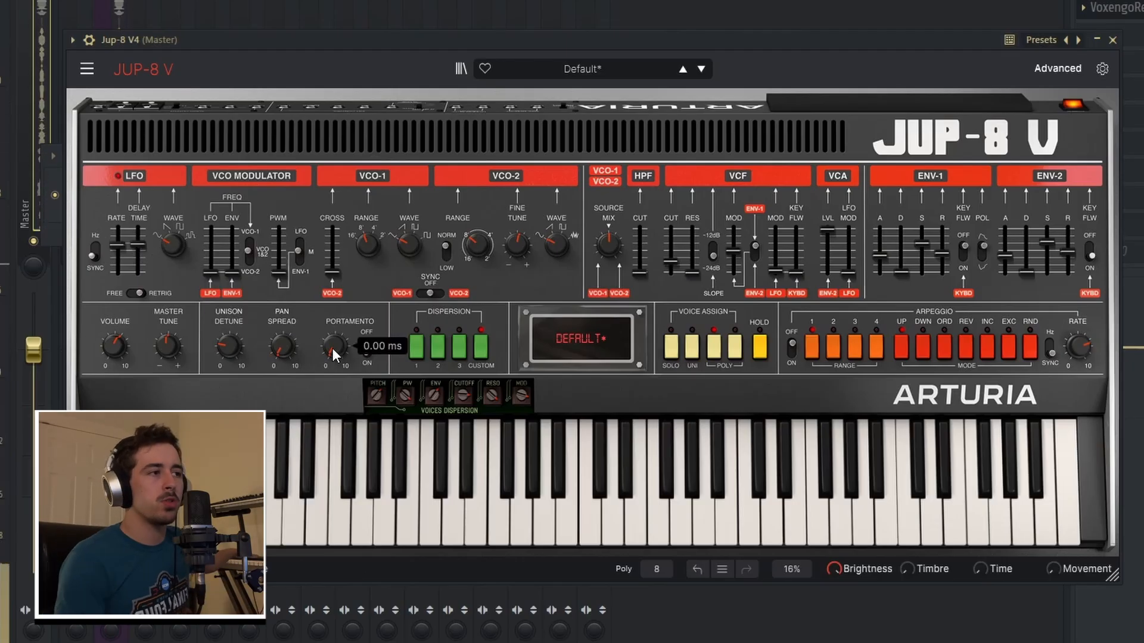
pyautogui.moveTo(332, 348); pyautogui.dragTo(285, 367)
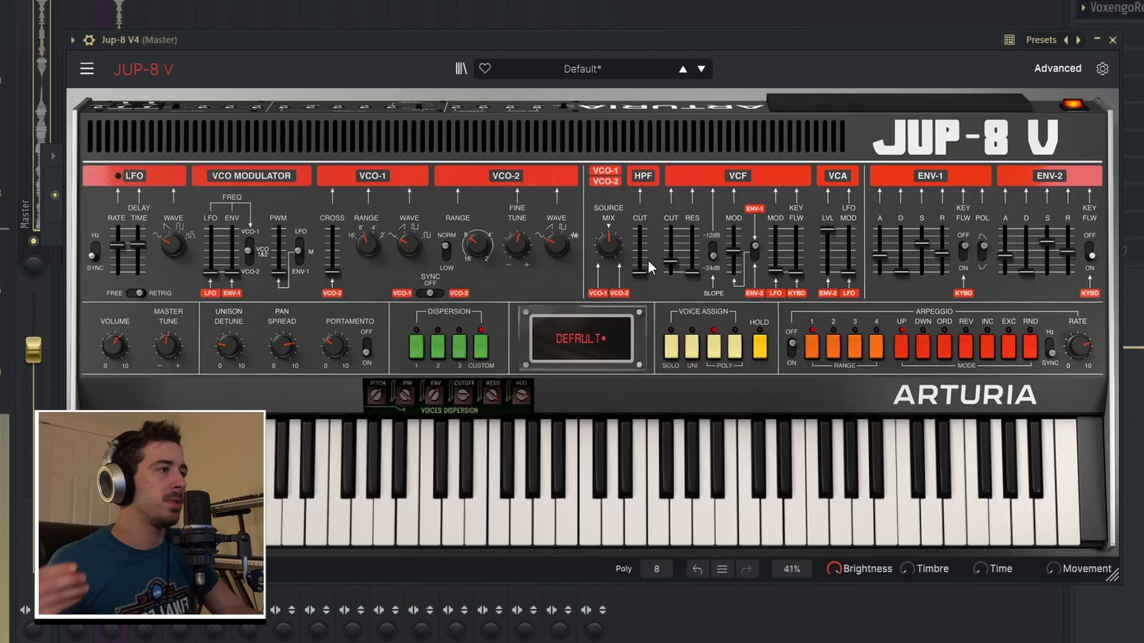
# Step: Raise the high-pass filter cutoff slightly above its minimum
pyautogui.moveTo(636, 276); pyautogui.dragTo(639, 274)
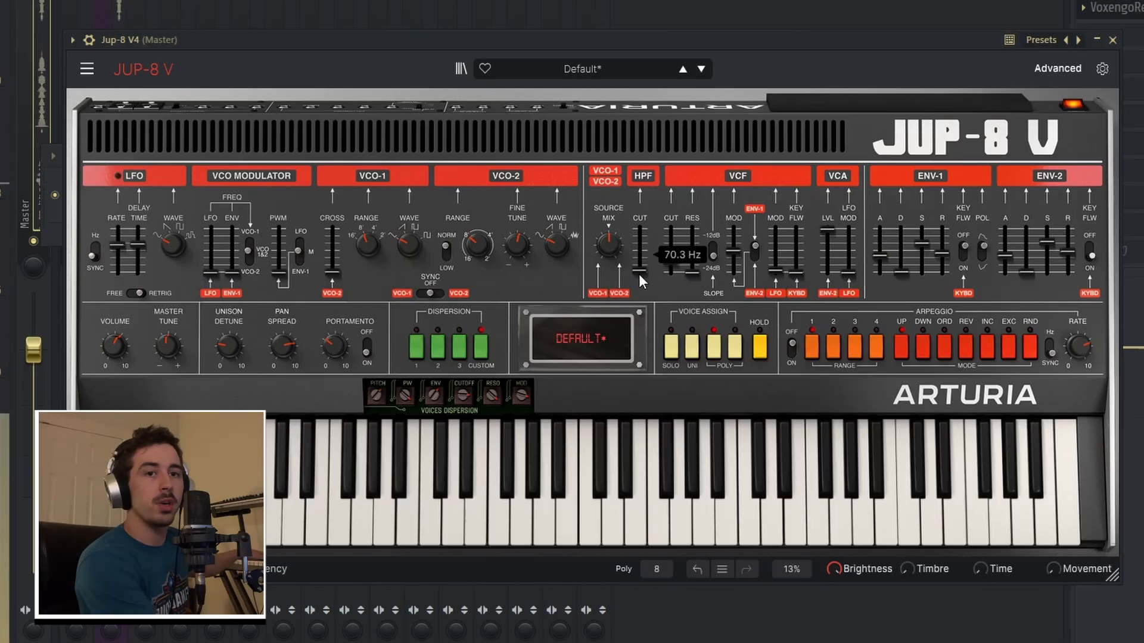
pyautogui.moveTo(646, 261); pyautogui.dragTo(646, 255)
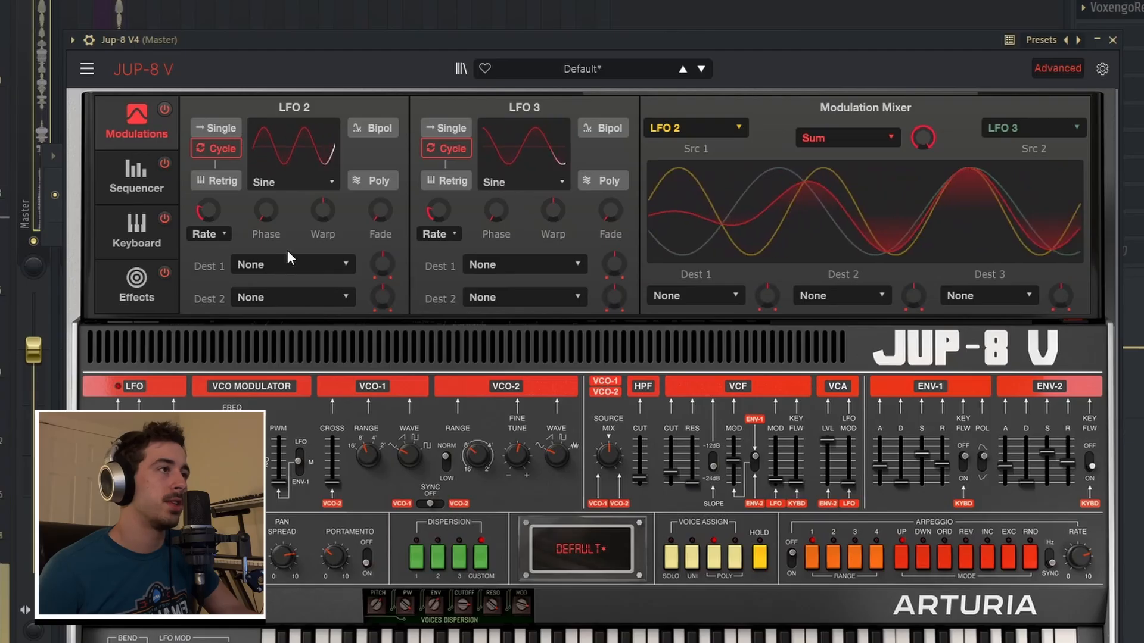
# Step: Route LFO 2's first destination to VCO1+2 Coarse with a tiny modulation amount, and slow the LFO 2 rate
pyautogui.click(278, 262)
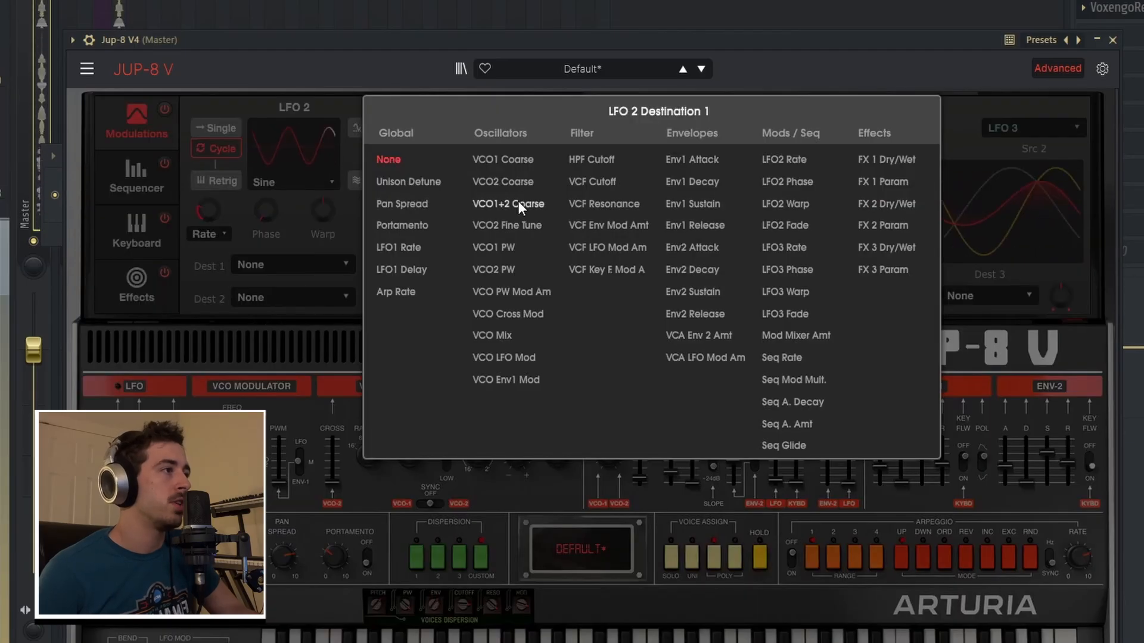
pyautogui.click(517, 203)
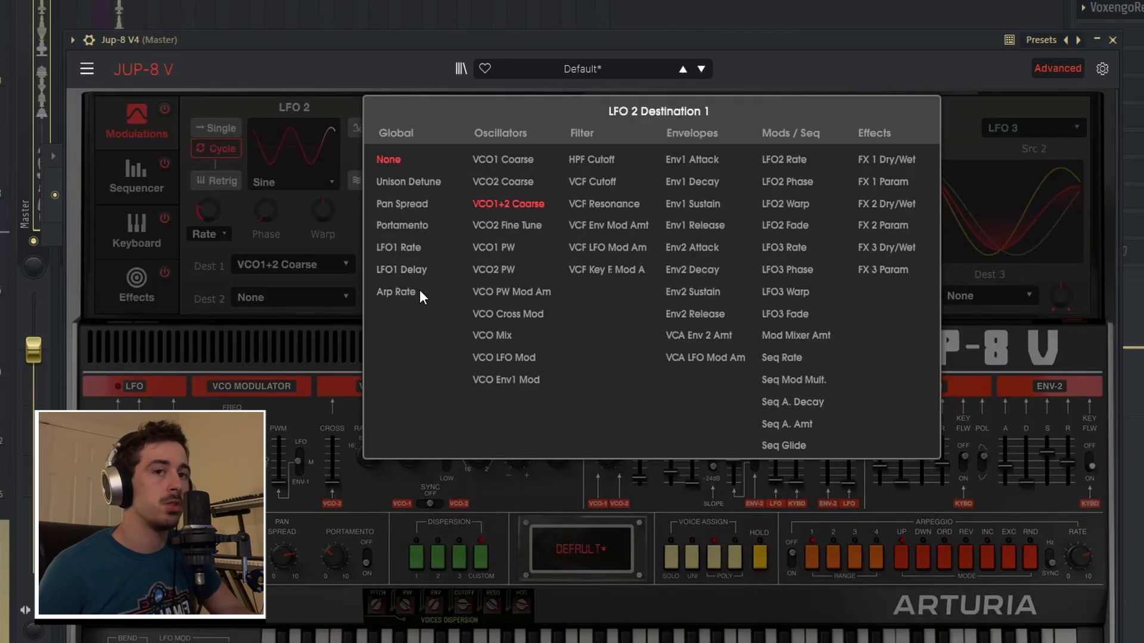
pyautogui.moveTo(383, 264); pyautogui.dragTo(382, 262)
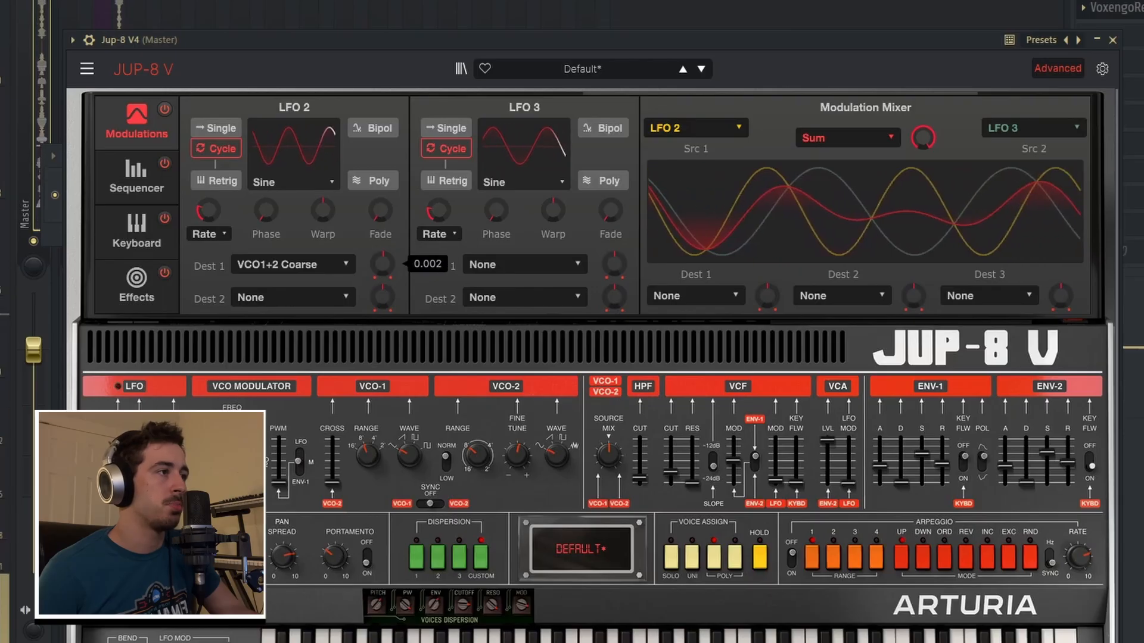
pyautogui.moveTo(209, 210)
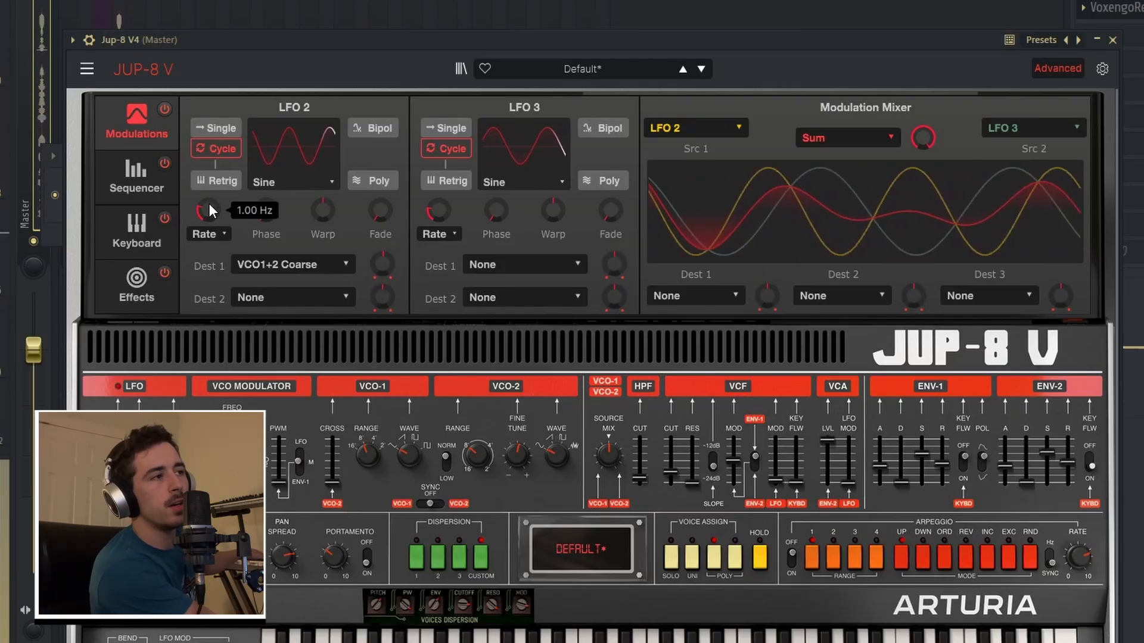
pyautogui.moveTo(378, 266); pyautogui.dragTo(379, 269)
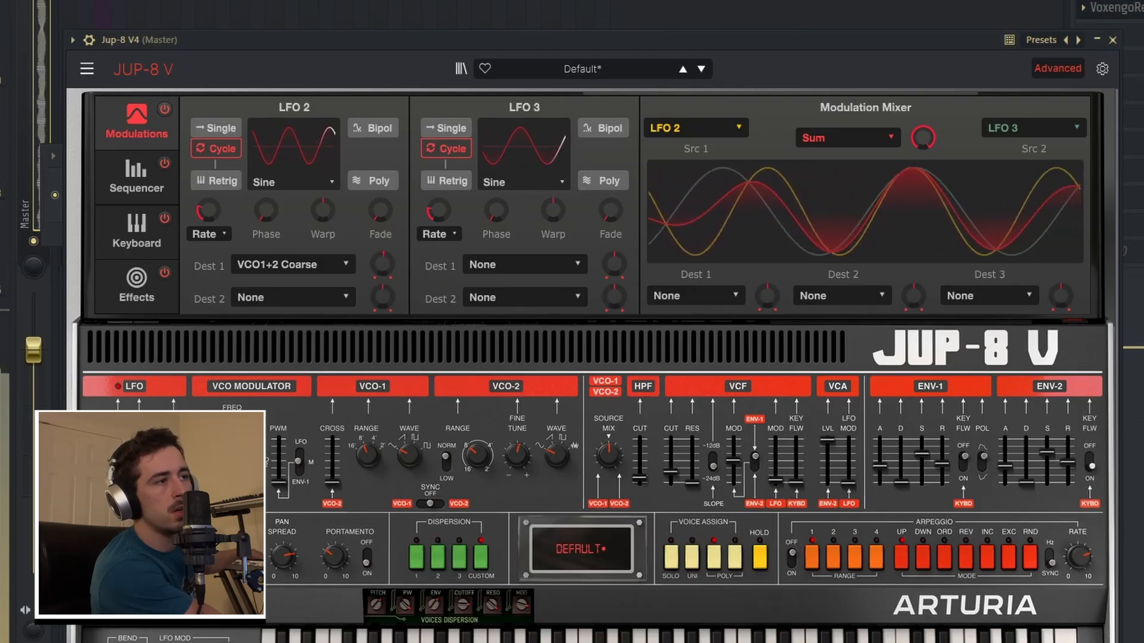
pyautogui.moveTo(209, 211); pyautogui.dragTo(208, 222)
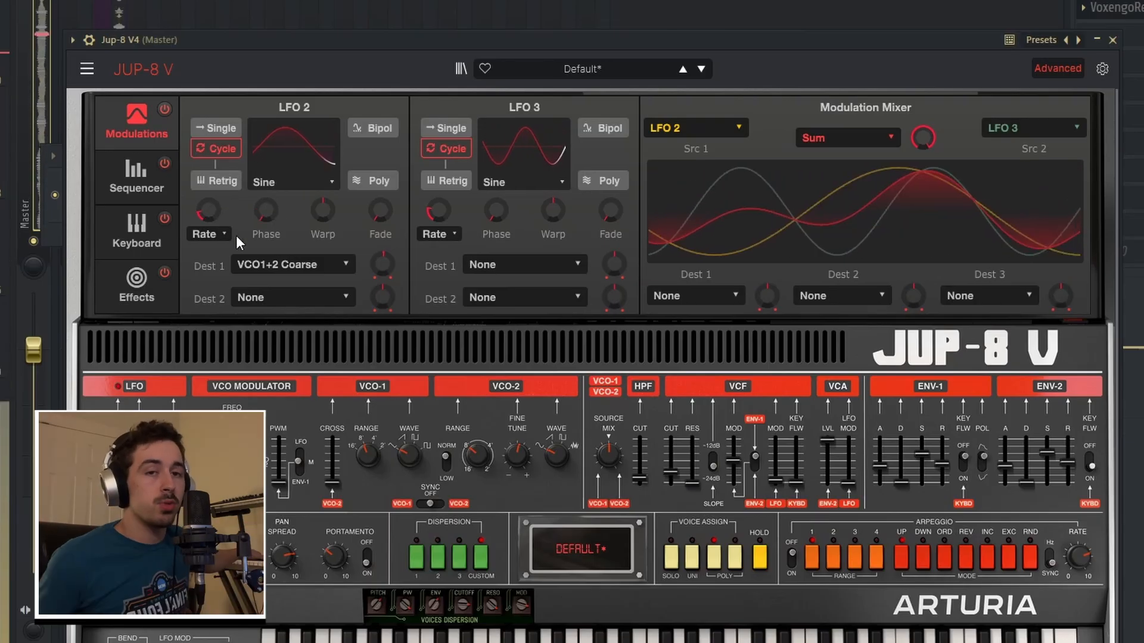
# Step: Load Chorus as Effect 1 with less delay, more depth and feedback, and a higher dry/wet mix
pyautogui.click(158, 280)
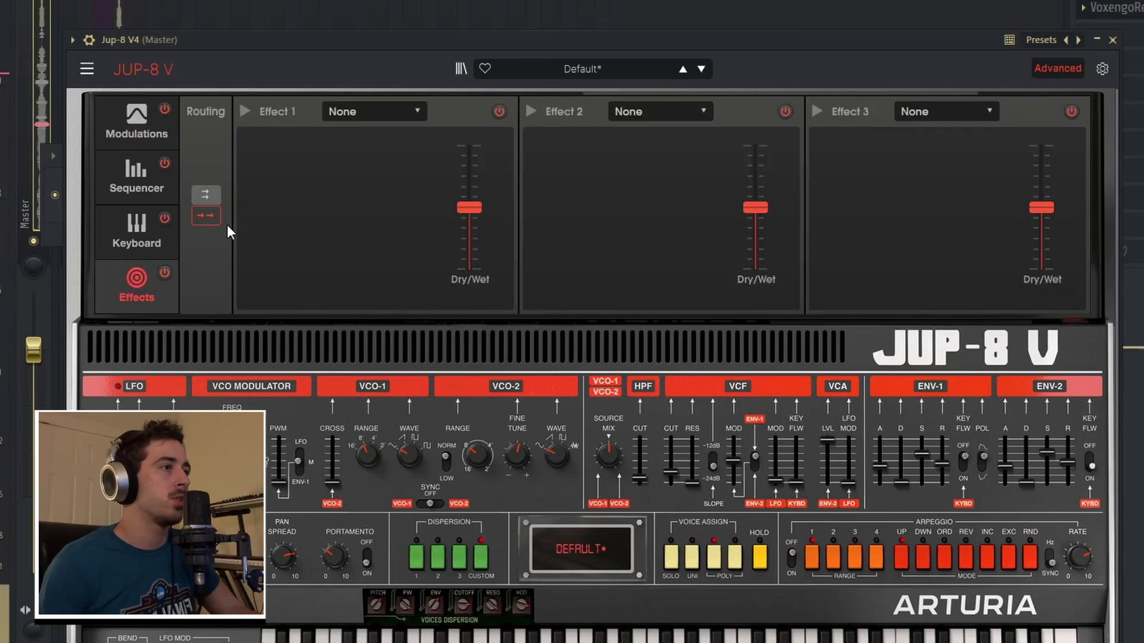
pyautogui.click(379, 111)
pyautogui.click(349, 205)
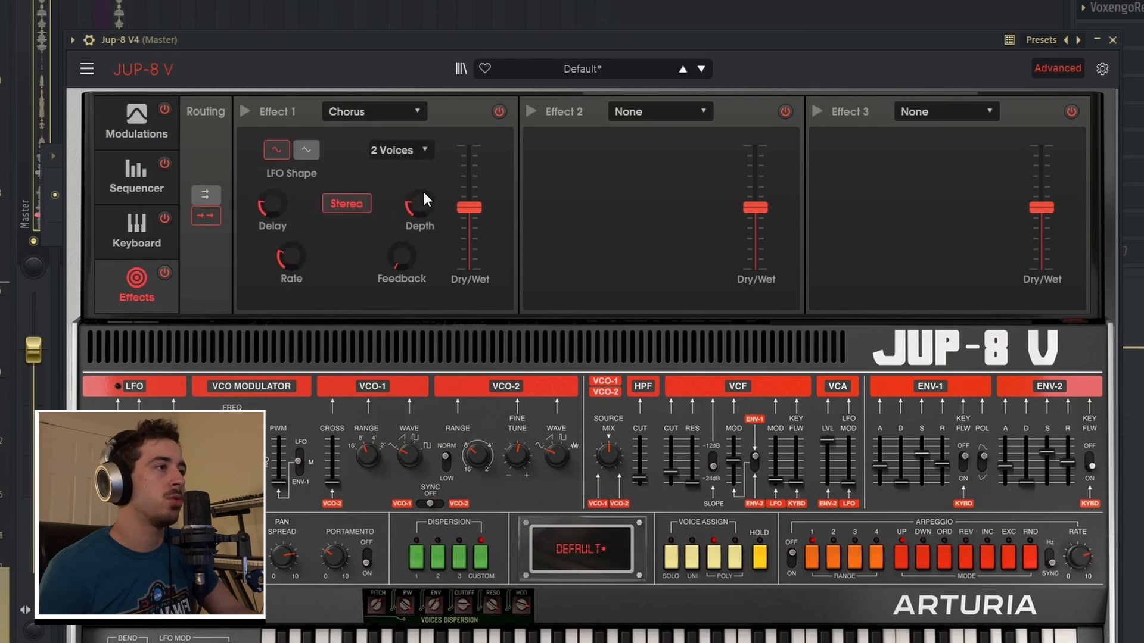
pyautogui.moveTo(427, 193)
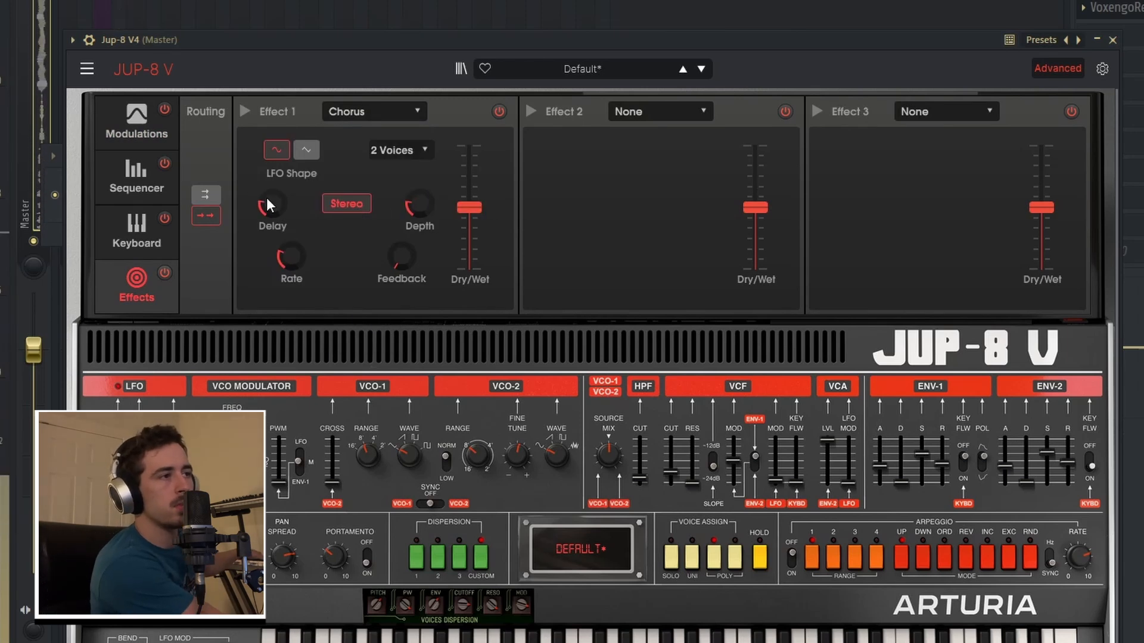
# Step: Load Compressor as Effect 2, lower its threshold, and raise its dry/wet mix slightly
pyautogui.click(658, 111)
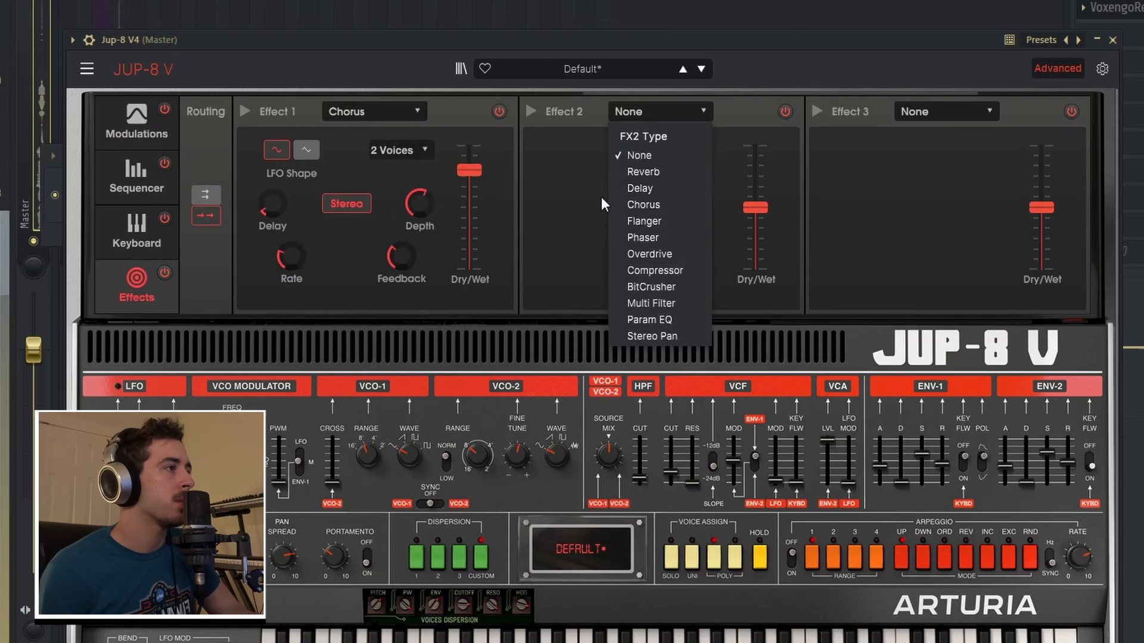
pyautogui.click(665, 268)
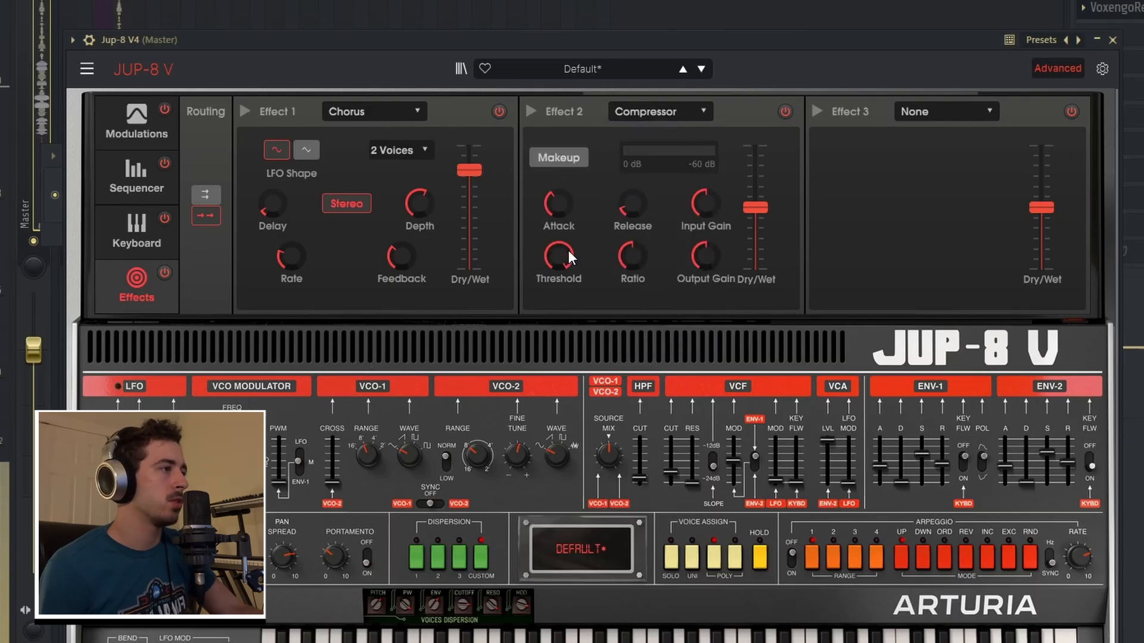
pyautogui.moveTo(569, 252)
pyautogui.moveTo(569, 256); pyautogui.dragTo(569, 303)
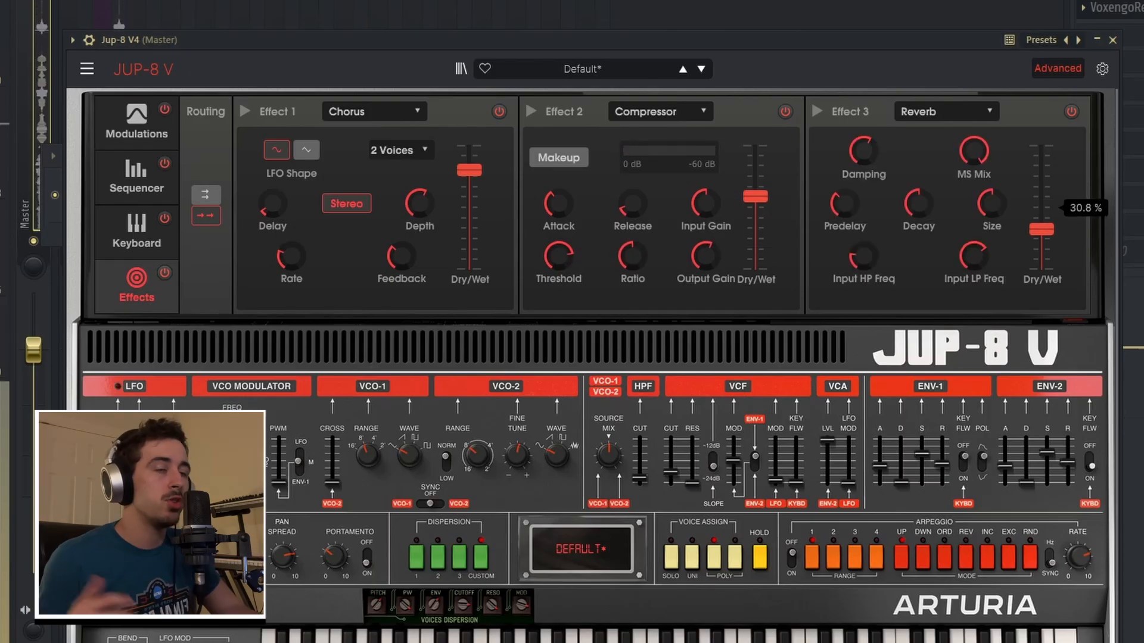
# Step: Set up Reverb as Effect 3 with a low dry/wet mix, a larger size, and MS Mix at about 0.198
pyautogui.moveTo(1042, 215); pyautogui.dragTo(1039, 258)
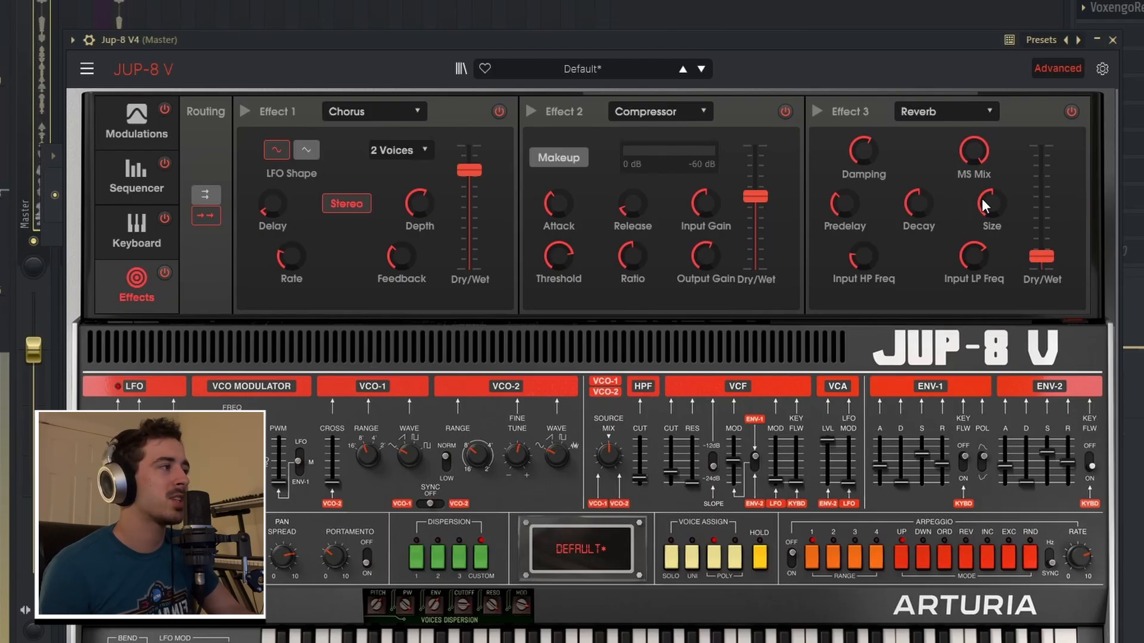
pyautogui.moveTo(982, 199); pyautogui.dragTo(974, 155)
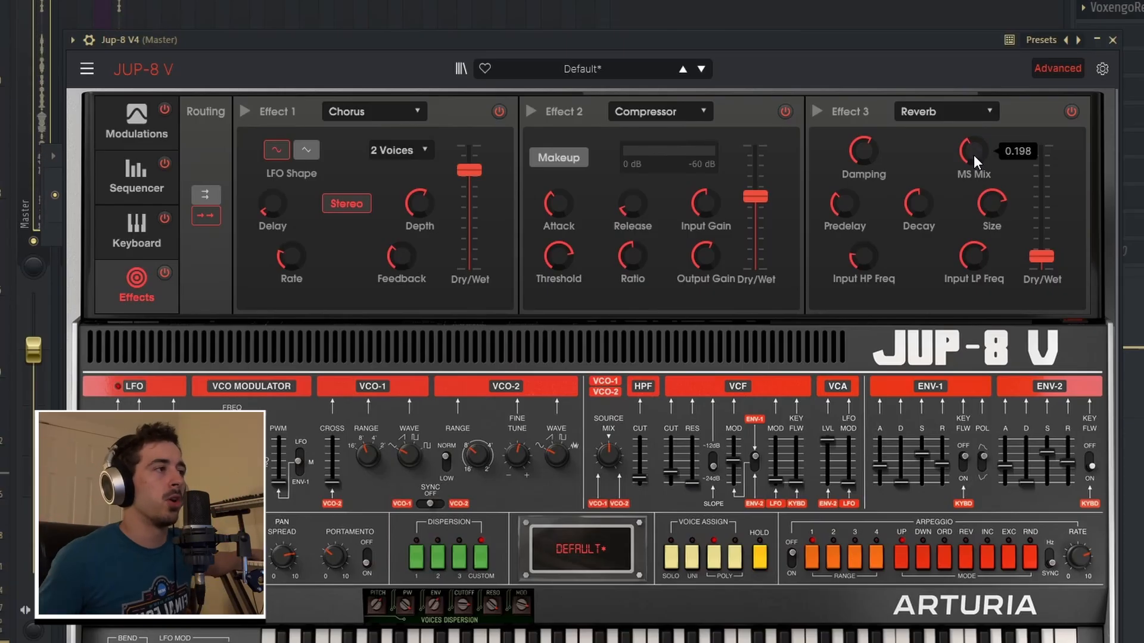
pyautogui.click(1070, 111)
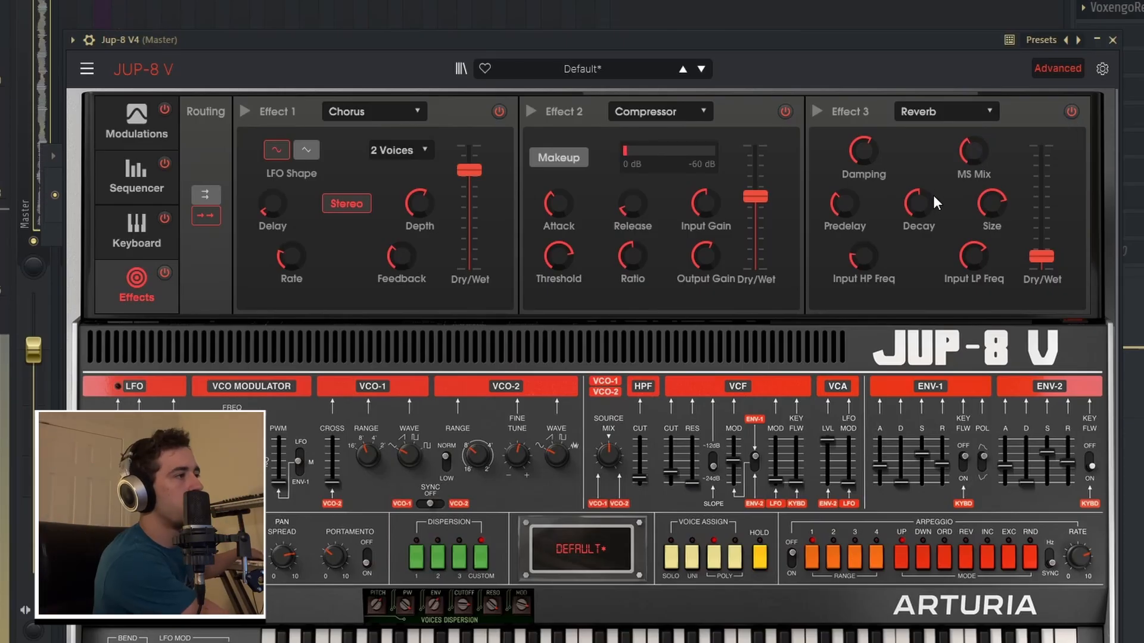
pyautogui.moveTo(921, 200); pyautogui.dragTo(921, 189)
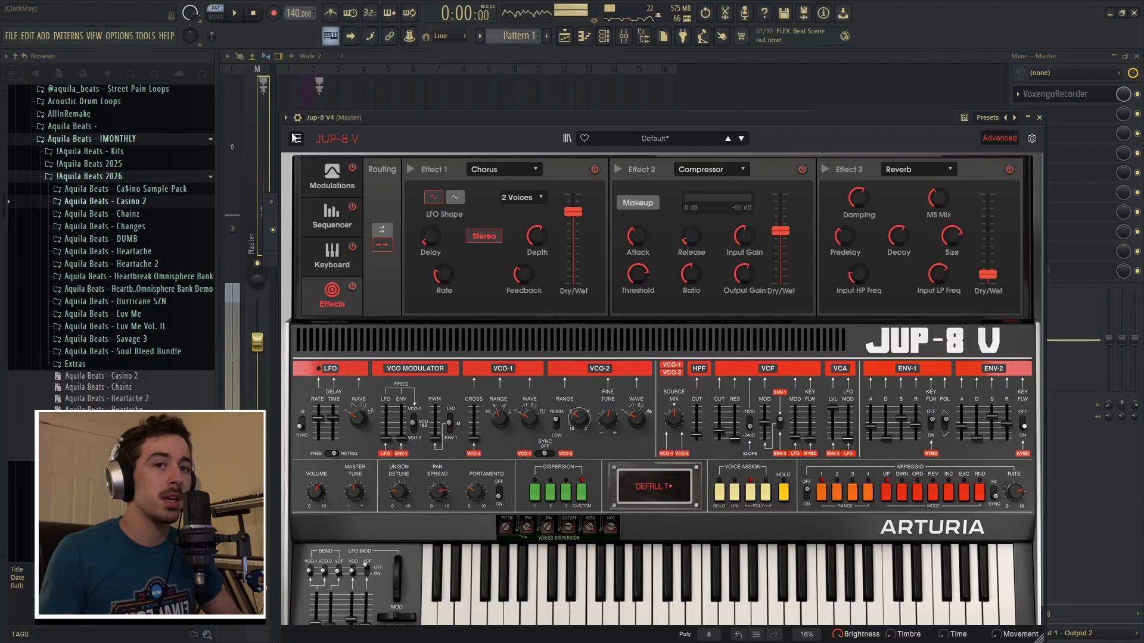
# Step: Save the current patch as a new preset in the Jupiter bank
pyautogui.click(294, 138)
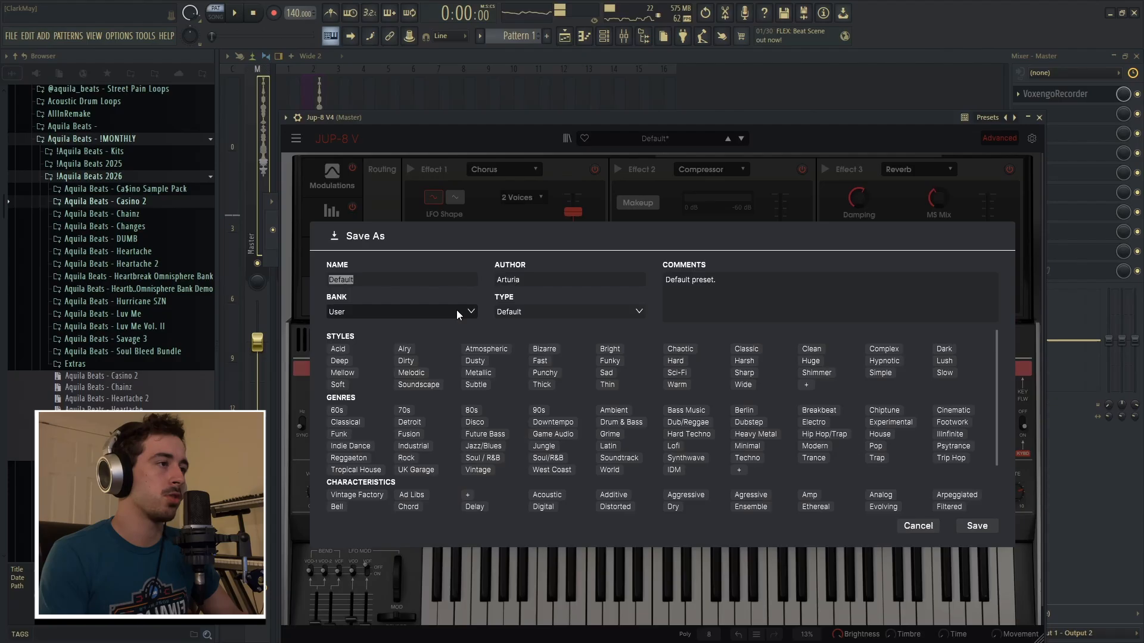
pyautogui.click(357, 311)
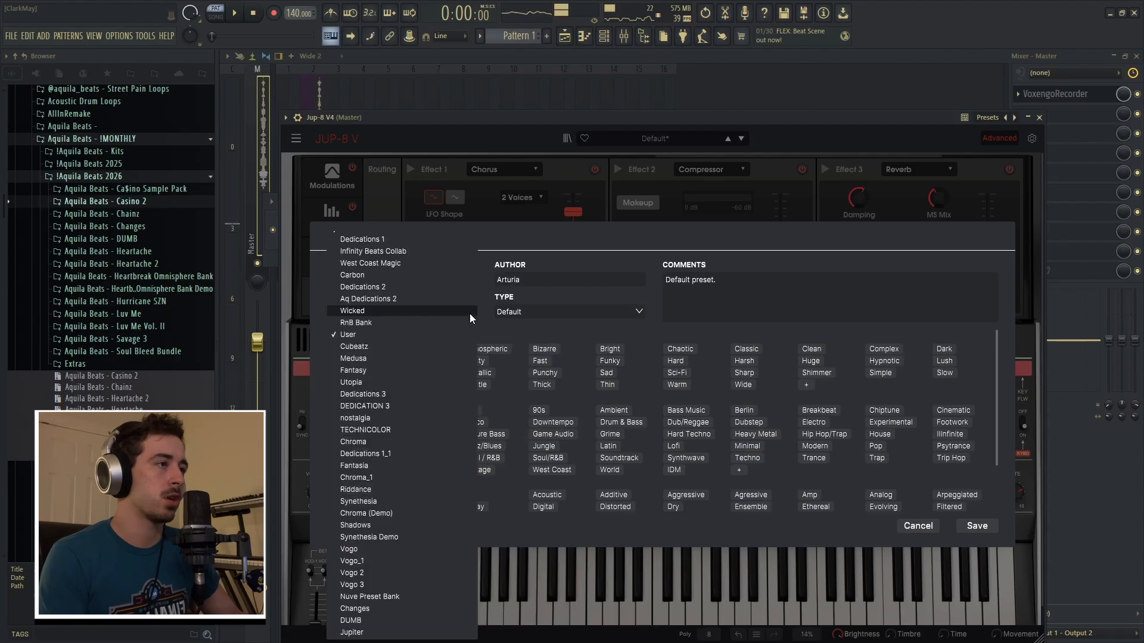
pyautogui.click(354, 635)
pyautogui.click(370, 284)
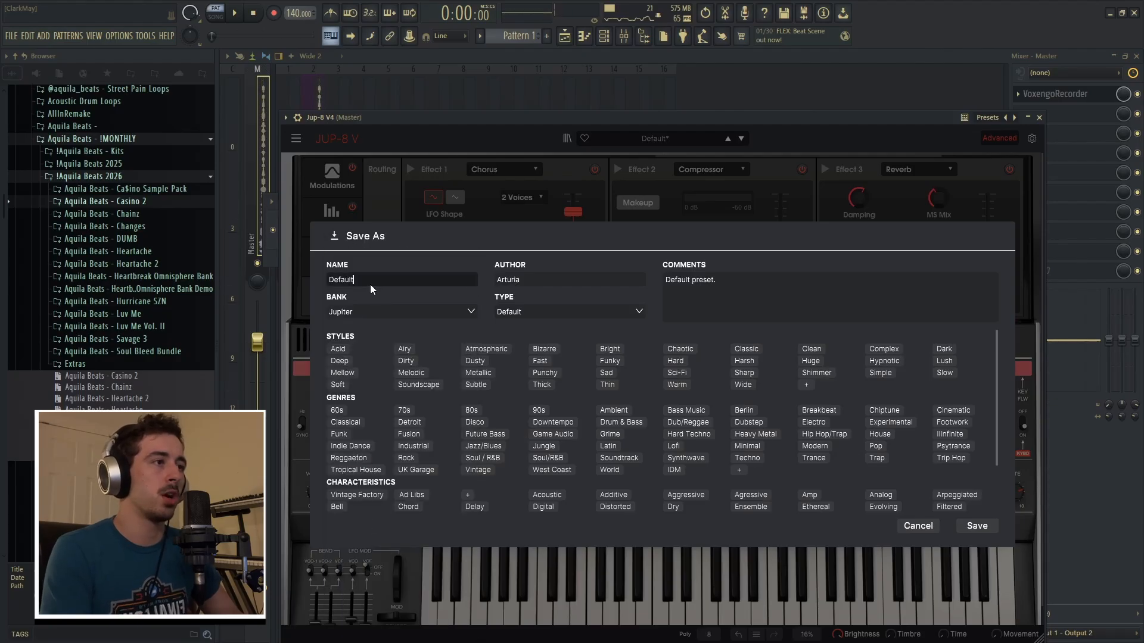
pyautogui.press('Return')
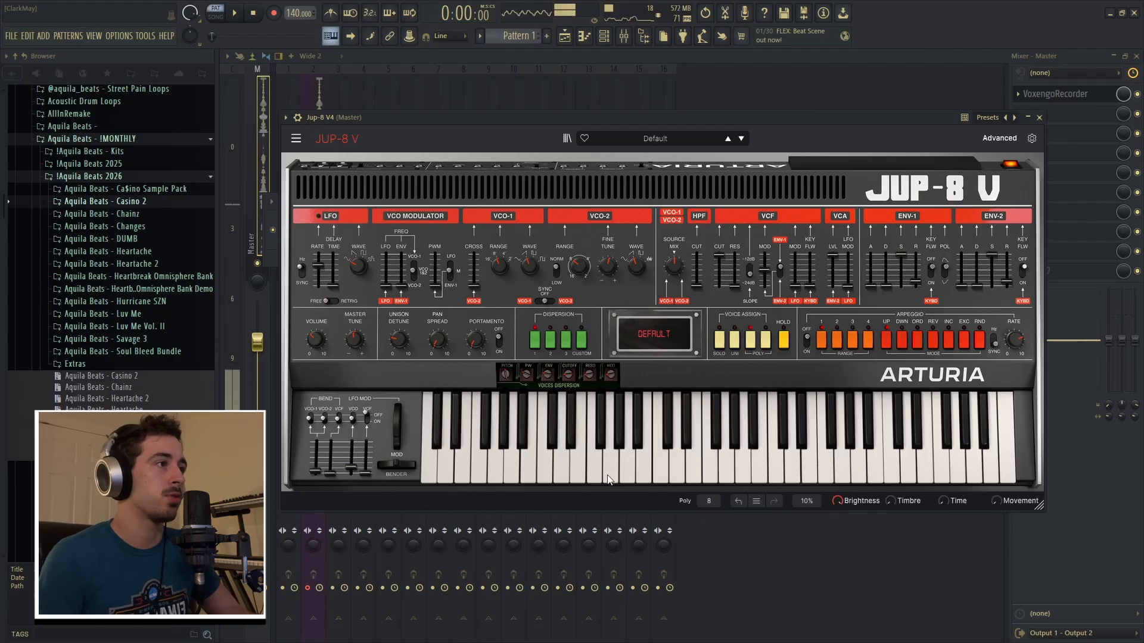
# Step: Lower VCO-2's range, adjust its waveform, and set the source mix to 41% VCO 1 and 59% VCO 2
pyautogui.moveTo(578, 266); pyautogui.dragTo(578, 272)
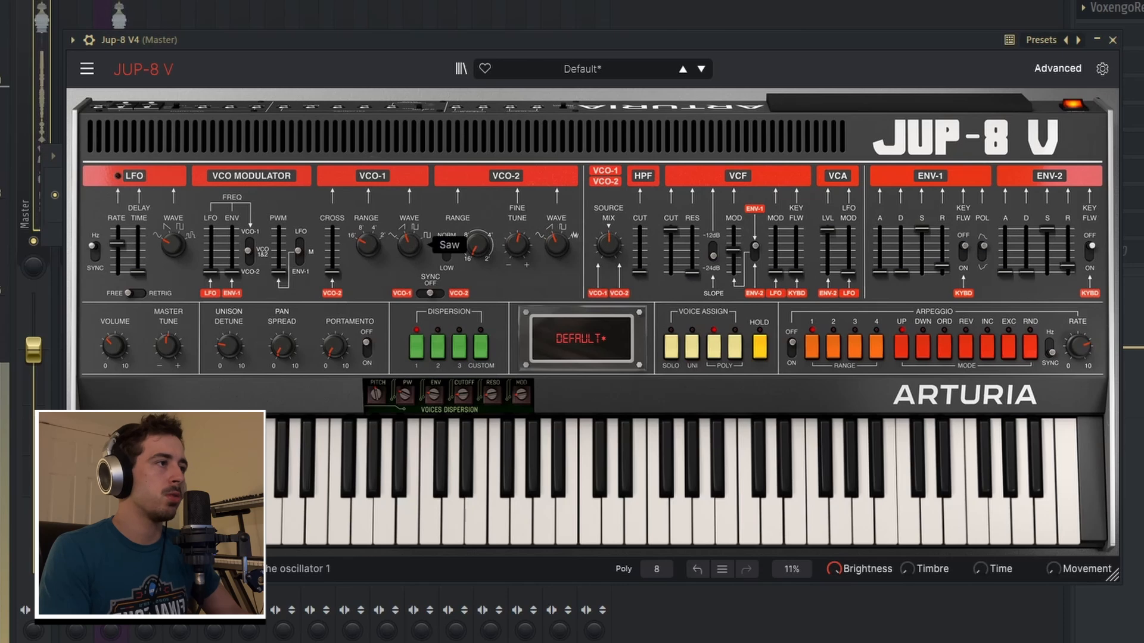
pyautogui.moveTo(548, 238); pyautogui.dragTo(549, 225)
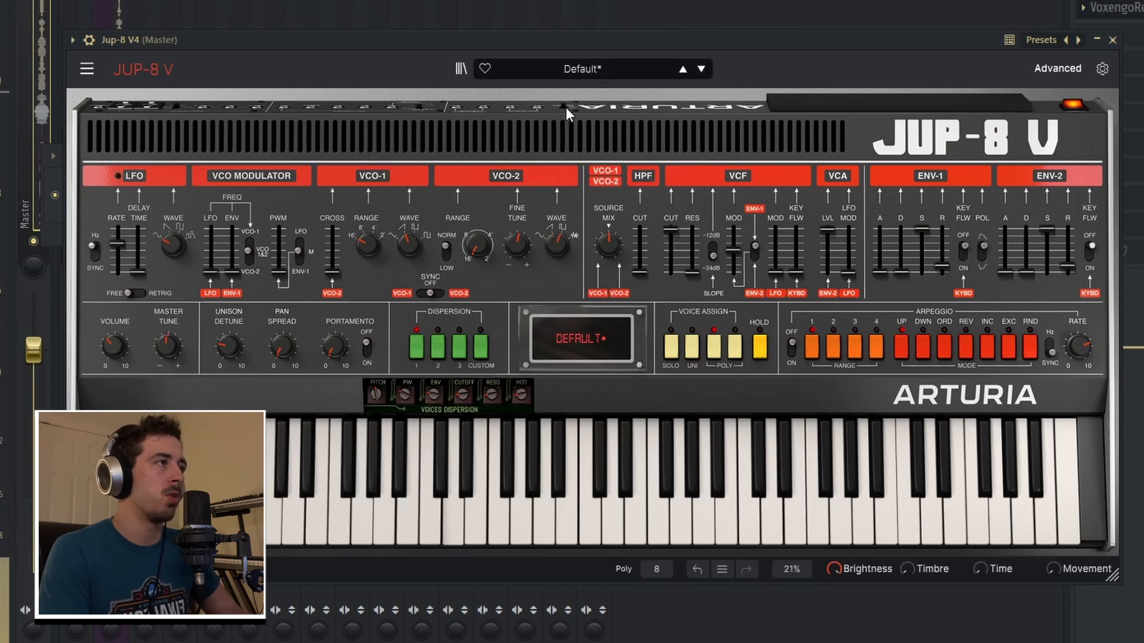
pyautogui.moveTo(608, 245)
pyautogui.mouseDown()
pyautogui.moveTo(609, 197)
pyautogui.moveTo(608, 292)
pyautogui.moveTo(608, 229)
pyautogui.mouseUp()
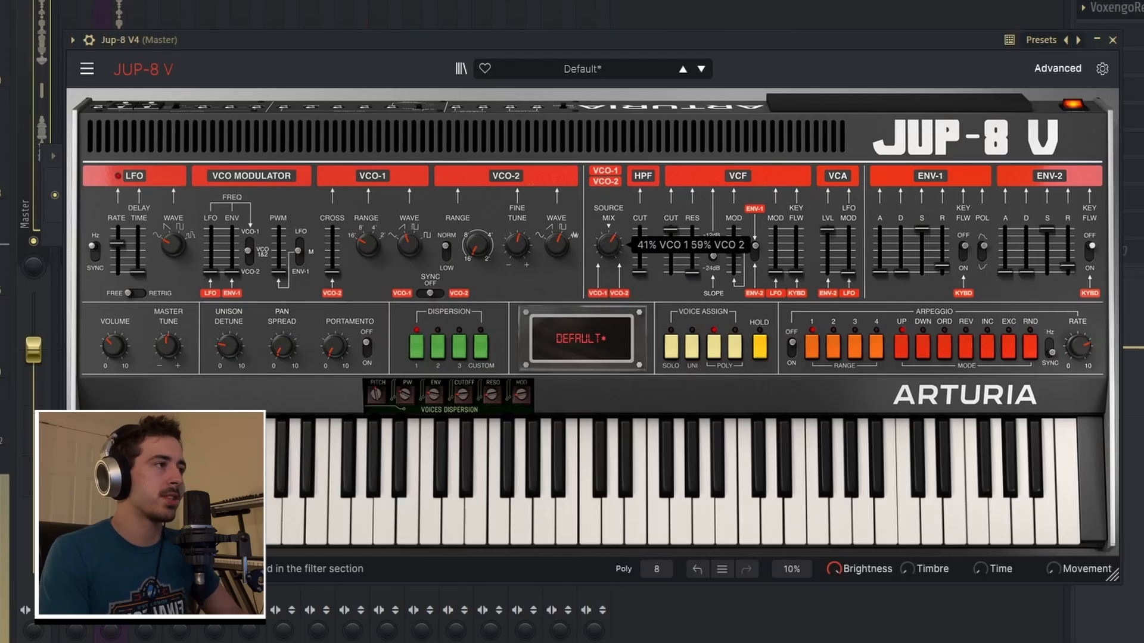
# Step: Lower the VCF cutoff to about 358 Hz and set the voice assignment to Solo
pyautogui.moveTo(670, 231); pyautogui.dragTo(671, 252)
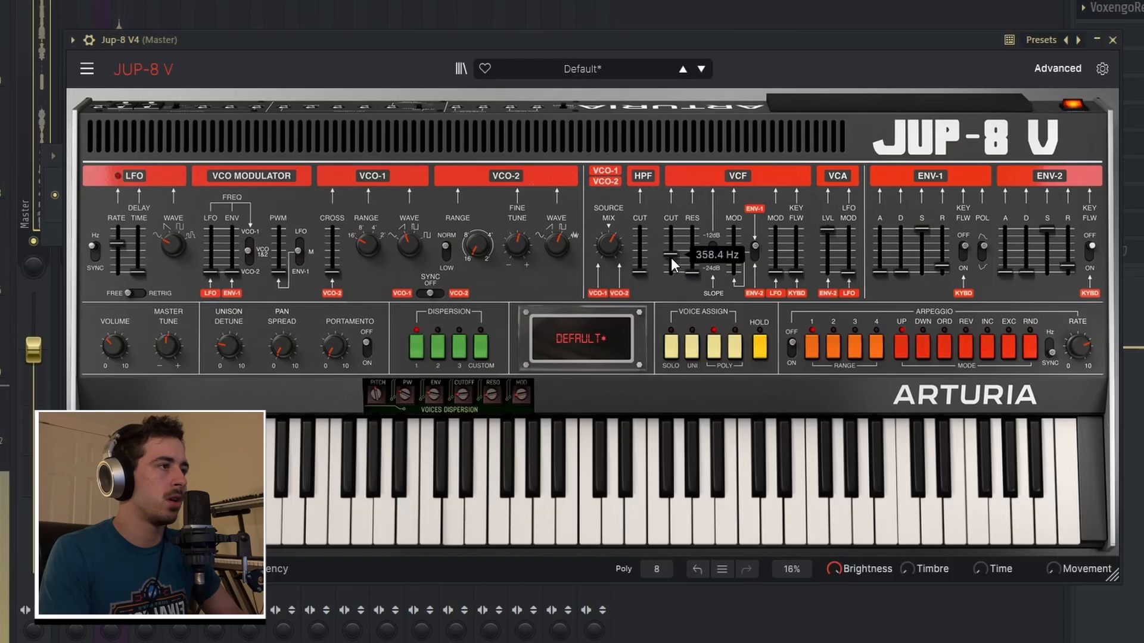
pyautogui.click(670, 354)
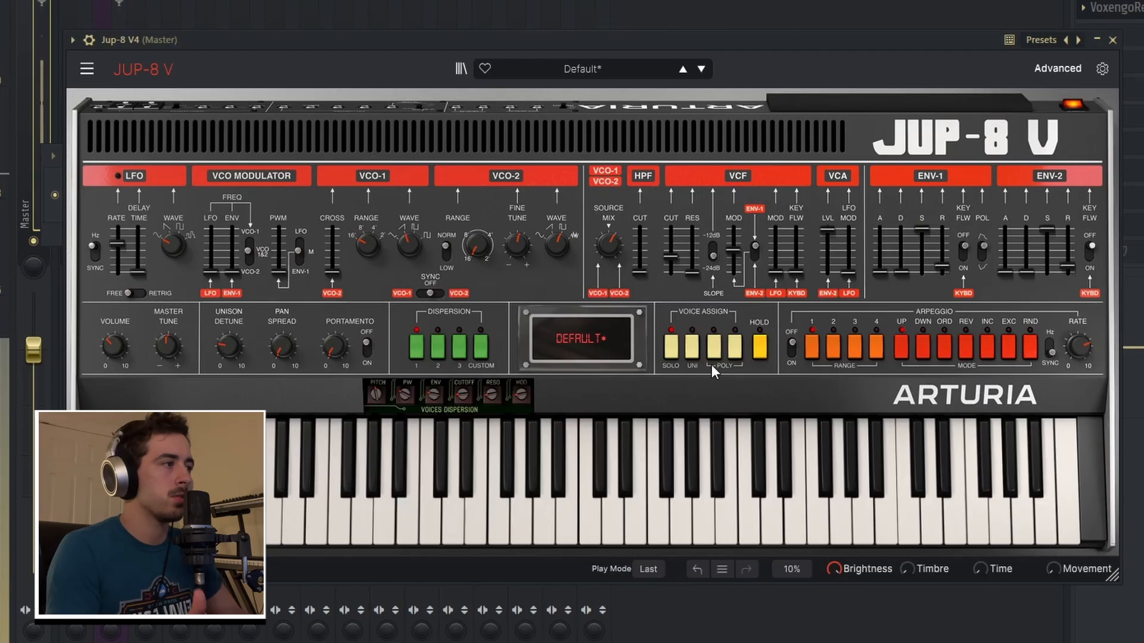
pyautogui.click(692, 347)
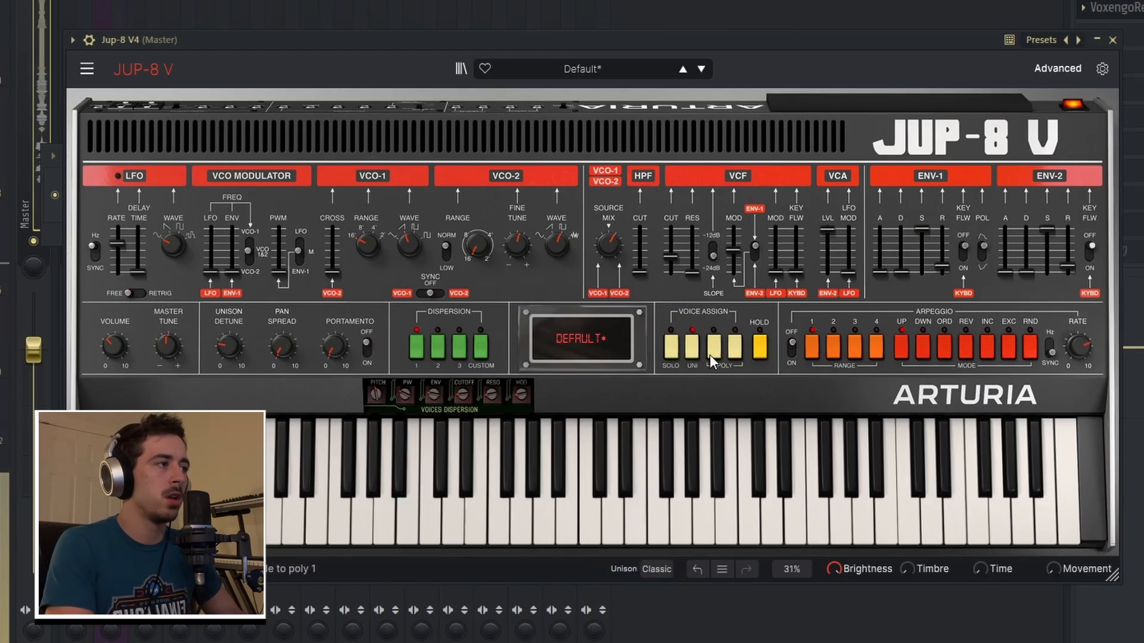
pyautogui.click(671, 347)
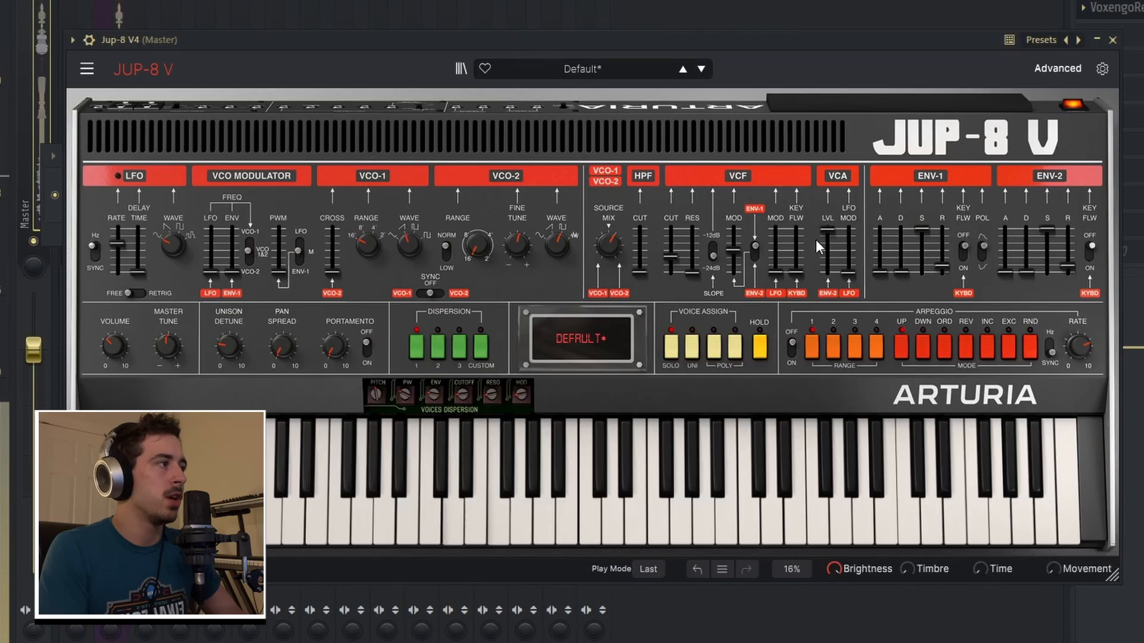
# Step: Lengthen the attack slightly on both ENV-1 and ENV-2
pyautogui.moveTo(880, 268); pyautogui.dragTo(880, 265)
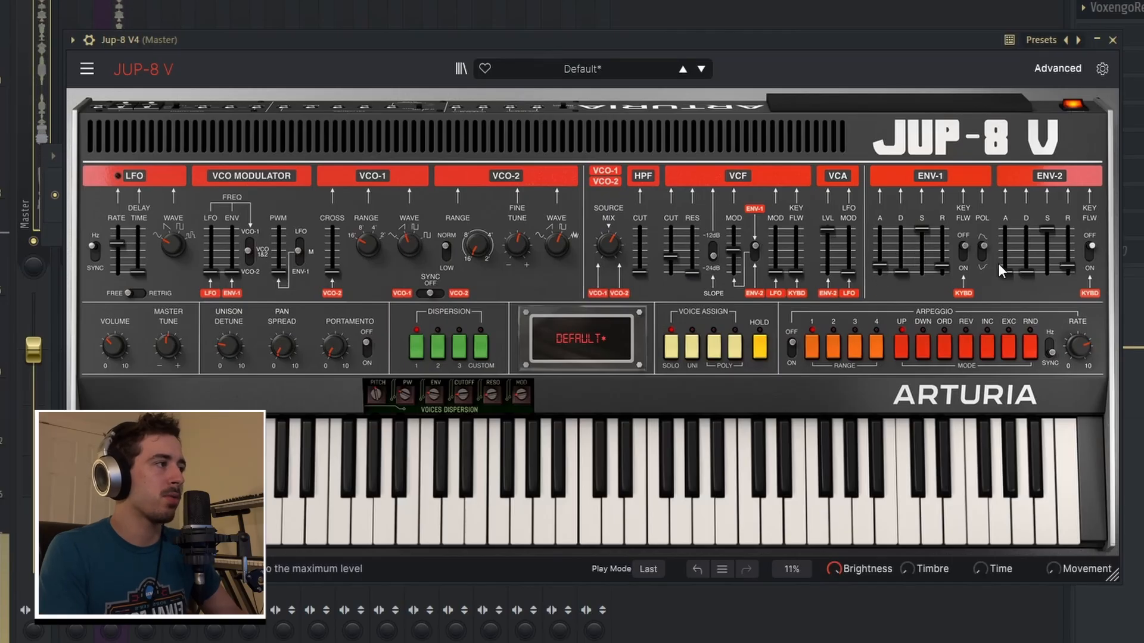
pyautogui.moveTo(1005, 272); pyautogui.dragTo(1005, 264)
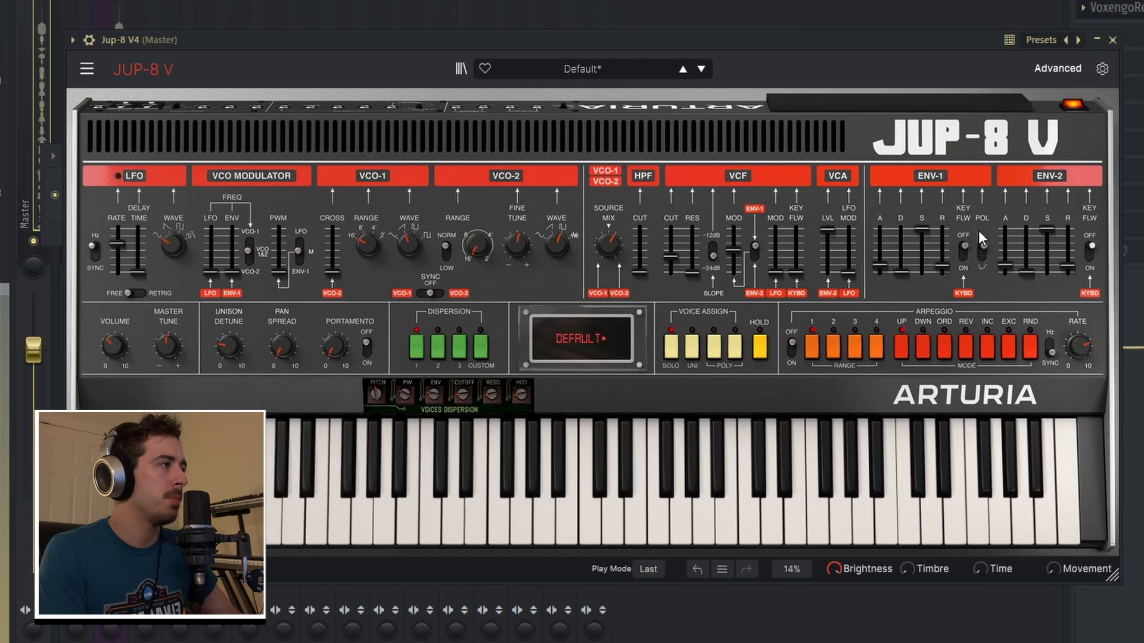
pyautogui.moveTo(1050, 250)
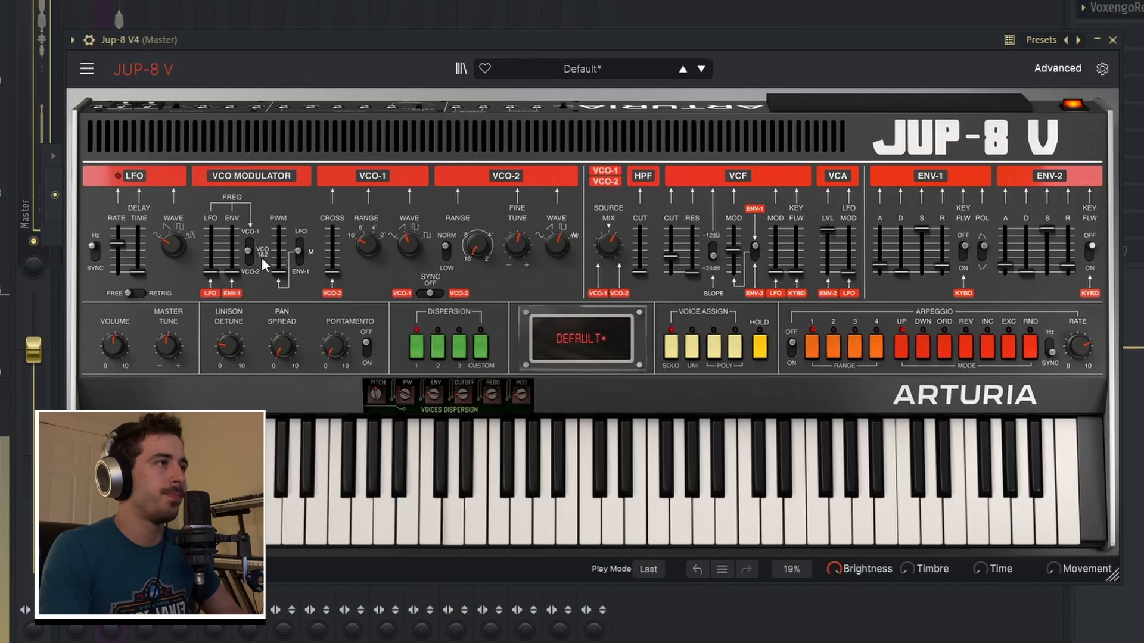
# Step: Add a touch of portamento and lower the VCF cutoff a little further
pyautogui.moveTo(336, 347); pyautogui.dragTo(335, 345)
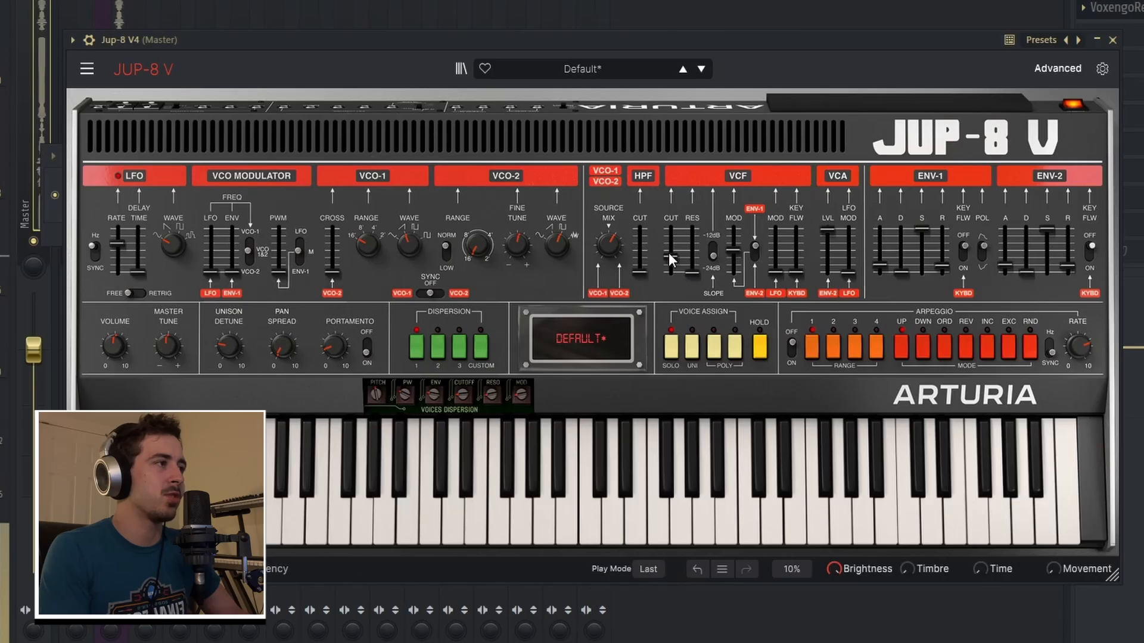
pyautogui.moveTo(670, 256); pyautogui.dragTo(670, 262)
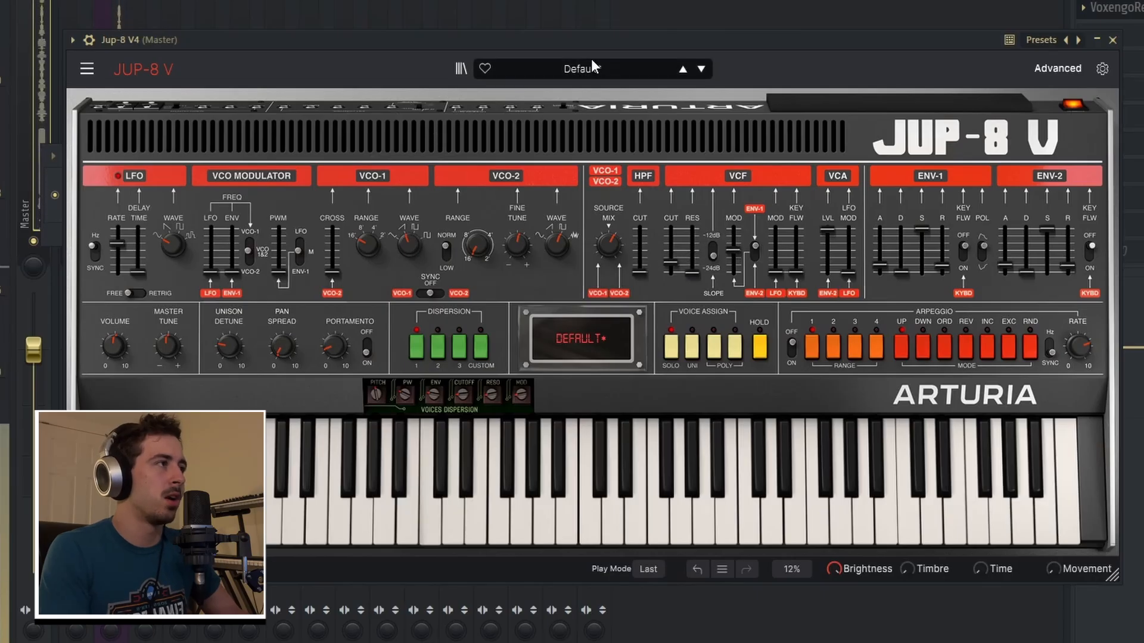
# Step: Load Chorus as Effect 1 in the advanced effects section and raise its dry/wet mix
pyautogui.click(1058, 68)
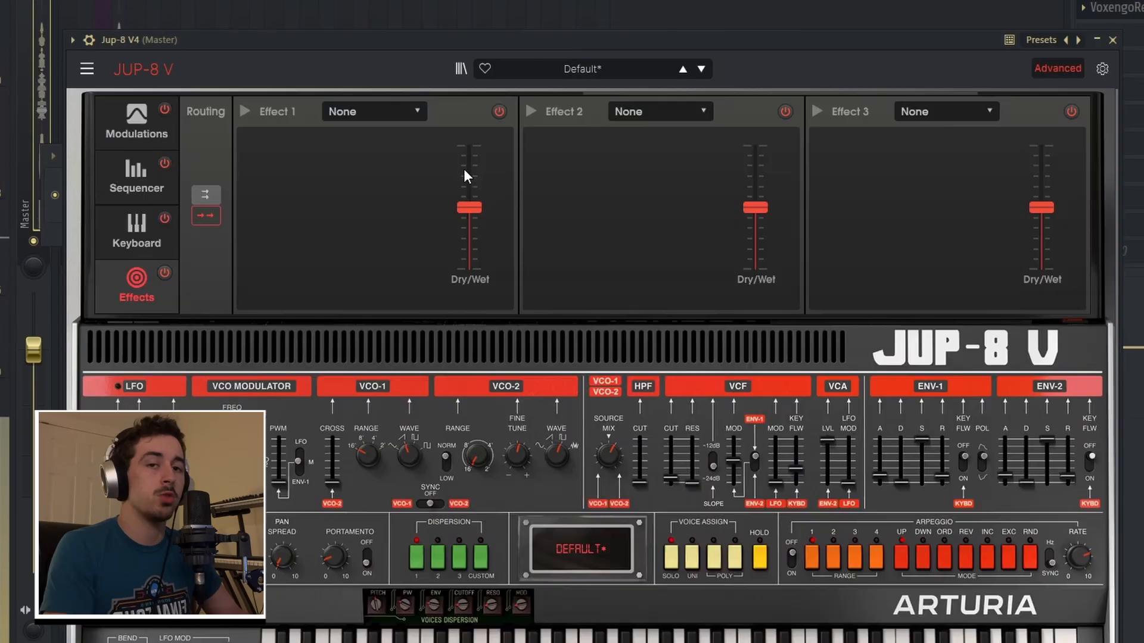
pyautogui.click(371, 107)
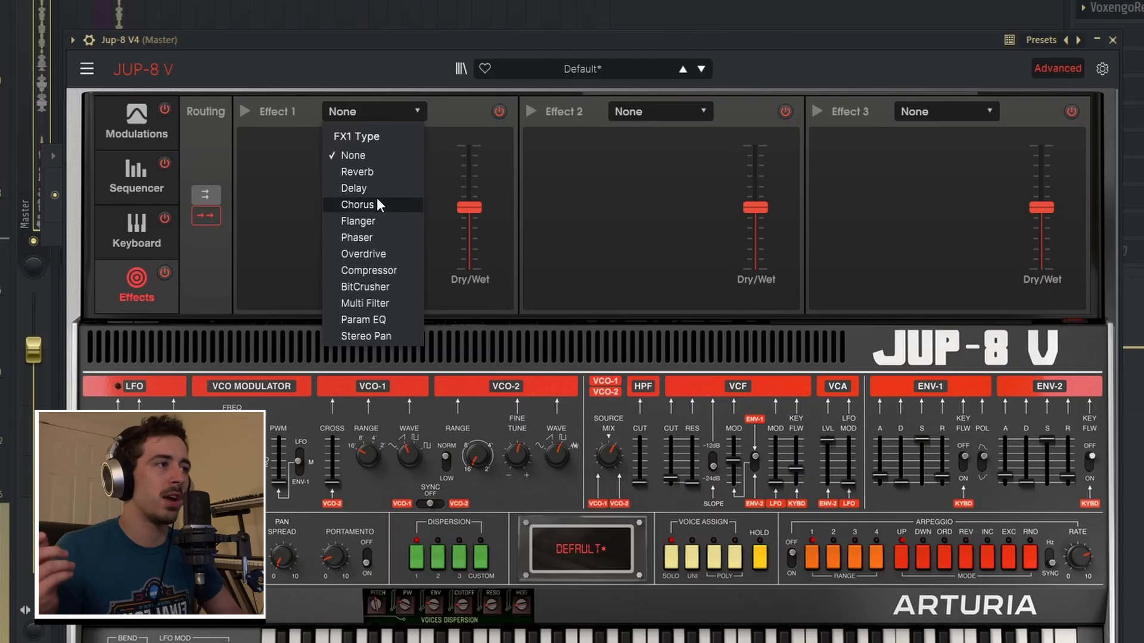
pyautogui.click(376, 198)
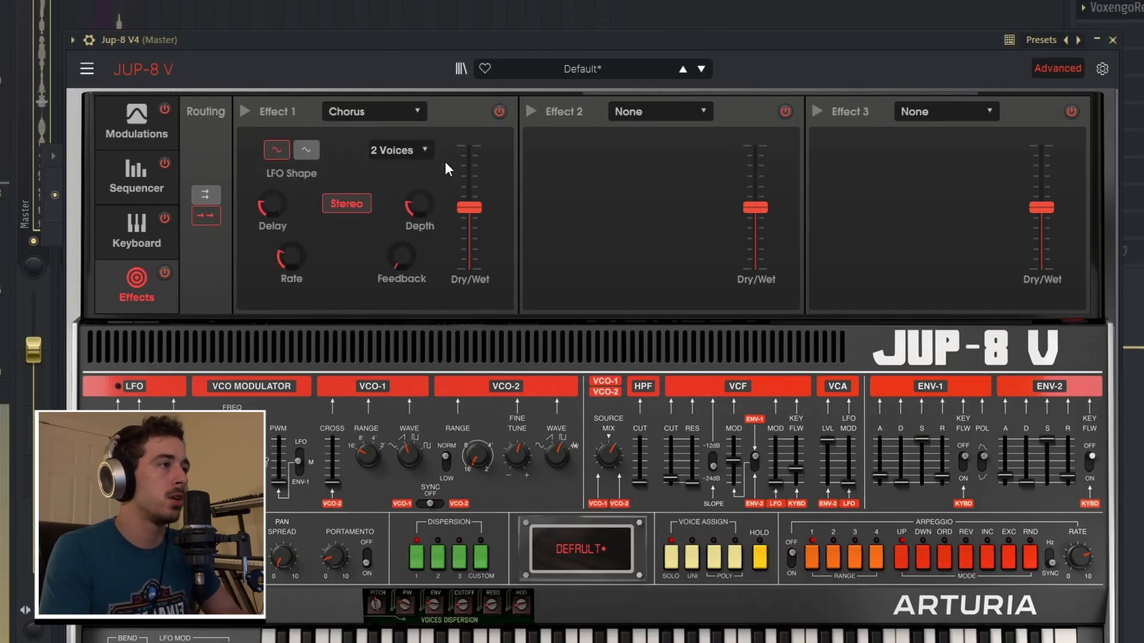
pyautogui.moveTo(469, 207); pyautogui.dragTo(468, 171)
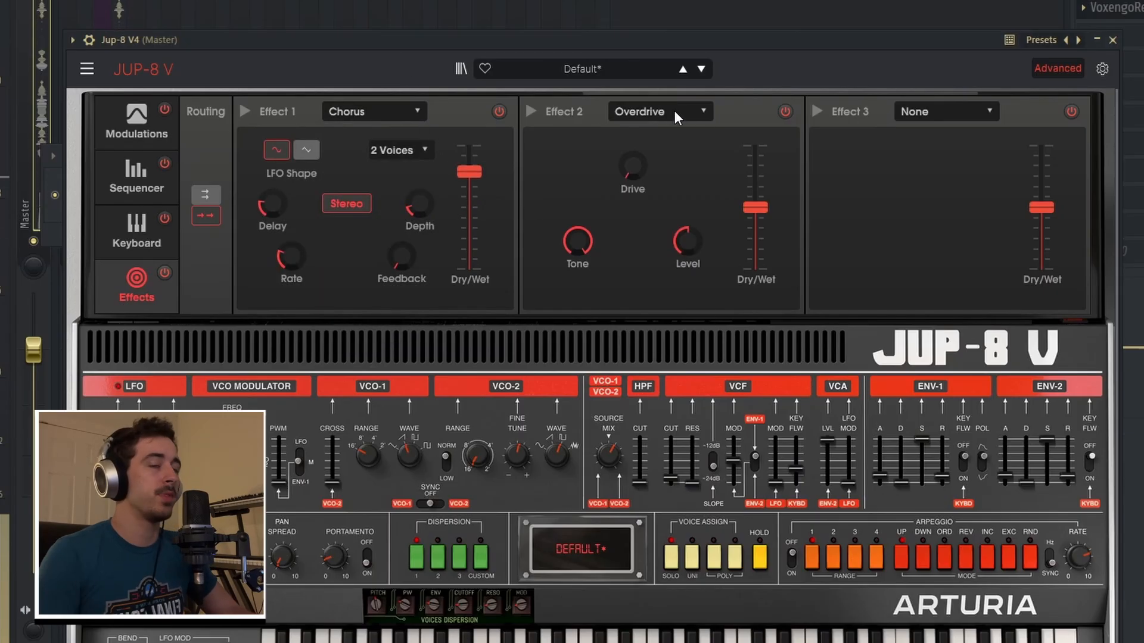
# Step: Load Overdrive as Effect 2 with Drive at about 0.492, a reduced Tone, and a higher dry/wet mix
pyautogui.click(658, 112)
pyautogui.click(648, 253)
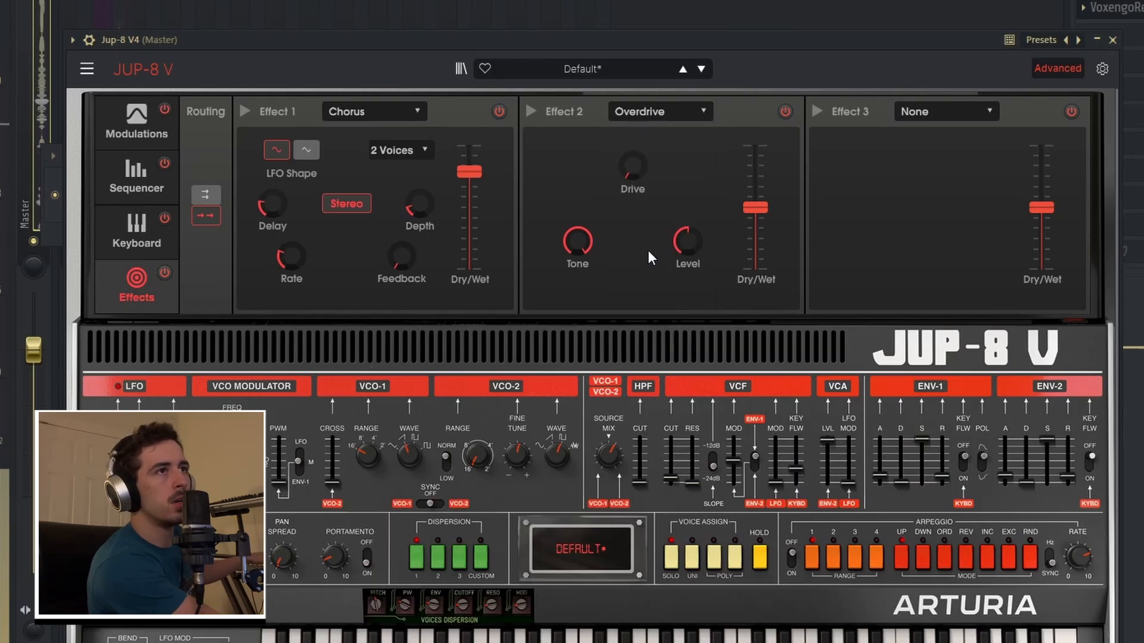
pyautogui.moveTo(634, 183); pyautogui.dragTo(634, 157)
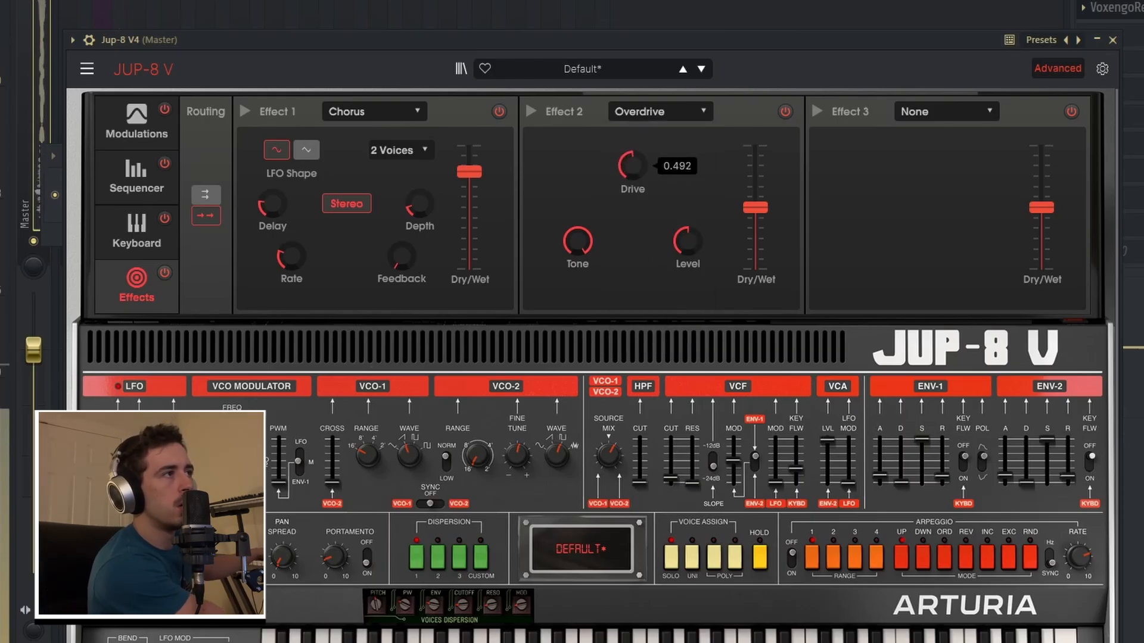
pyautogui.moveTo(573, 242); pyautogui.dragTo(577, 246)
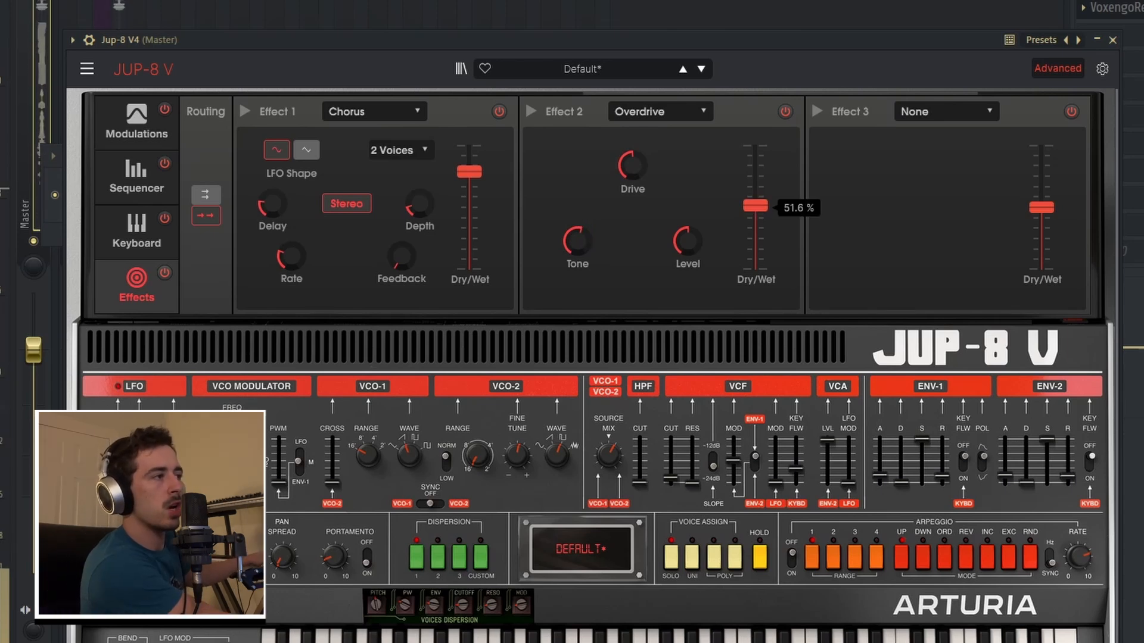
pyautogui.moveTo(755, 205)
pyautogui.mouseDown()
pyautogui.moveTo(755, 226)
pyautogui.moveTo(756, 184)
pyautogui.mouseUp()
# Step: Raise the HPF cutoff to about 36.7 Hz and load BitCrusher as Effect 3 with a 34.4% dry/wet mix
pyautogui.moveTo(640, 484); pyautogui.dragTo(640, 481)
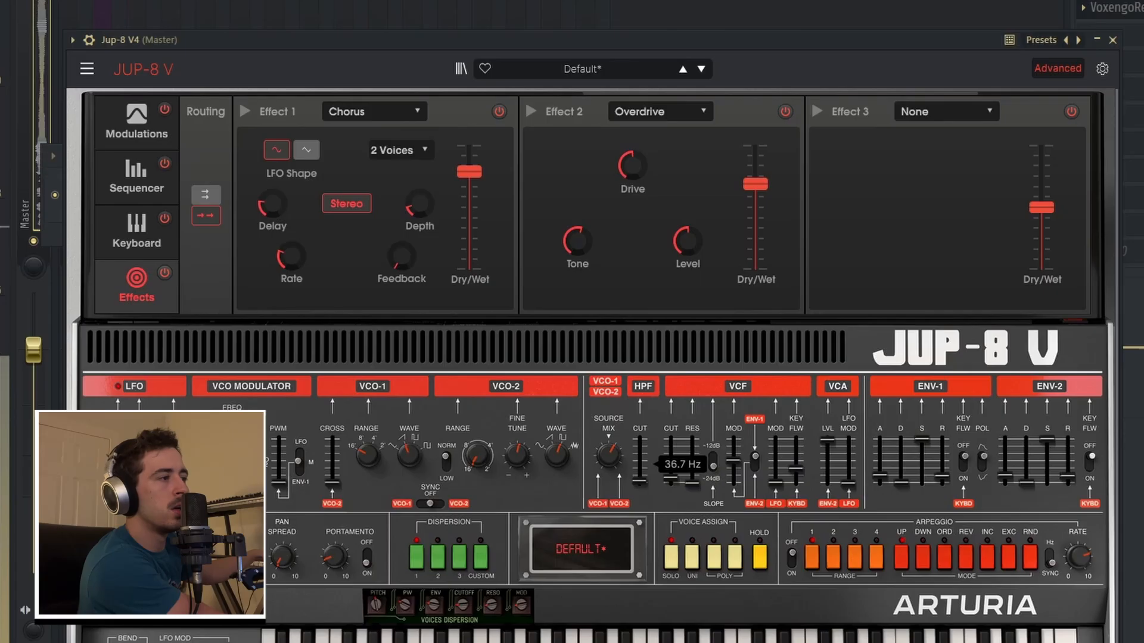
pyautogui.click(967, 111)
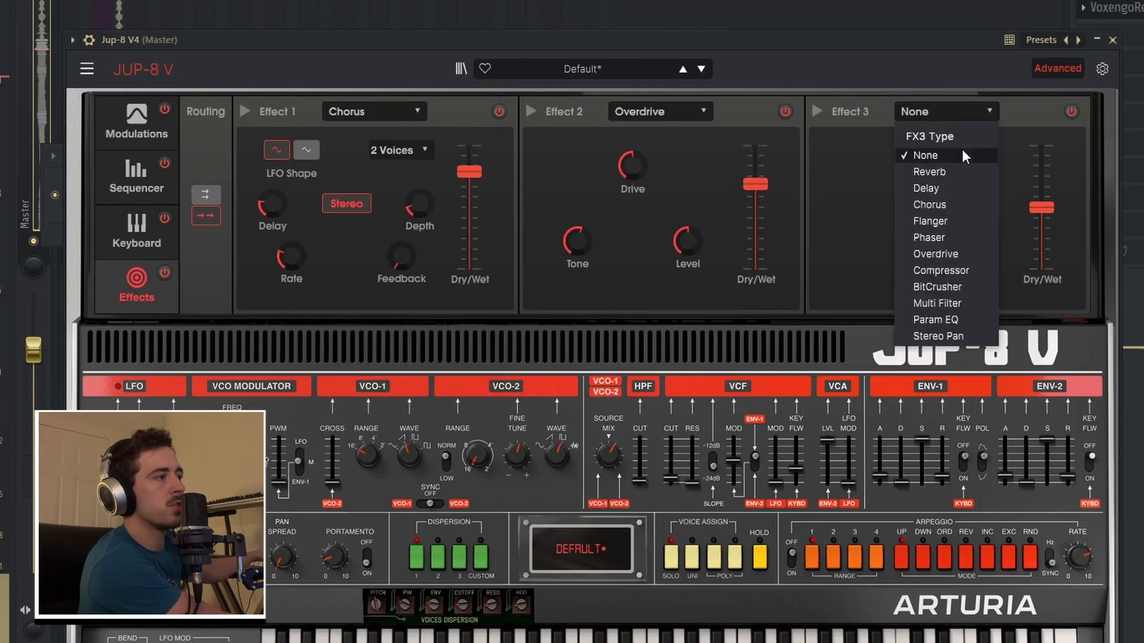
pyautogui.click(941, 287)
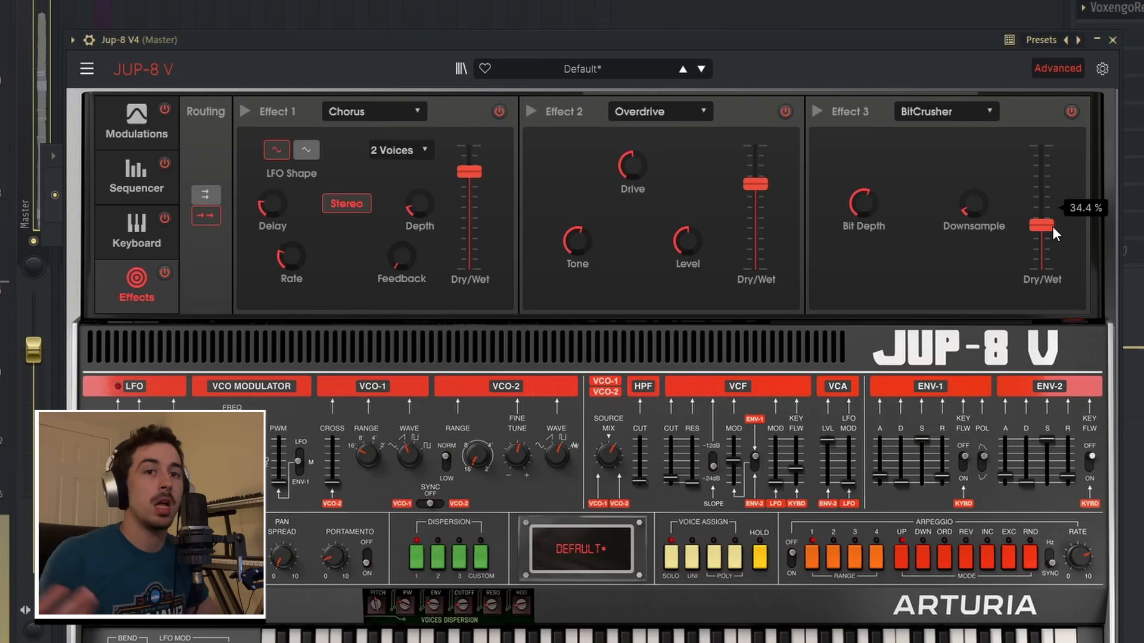
# Step: Start a new sound from the Default patch, setting VCO-2's waveform to Noise and adjusting VCO-1's waveform
pyautogui.click(87, 69)
pyautogui.click(124, 125)
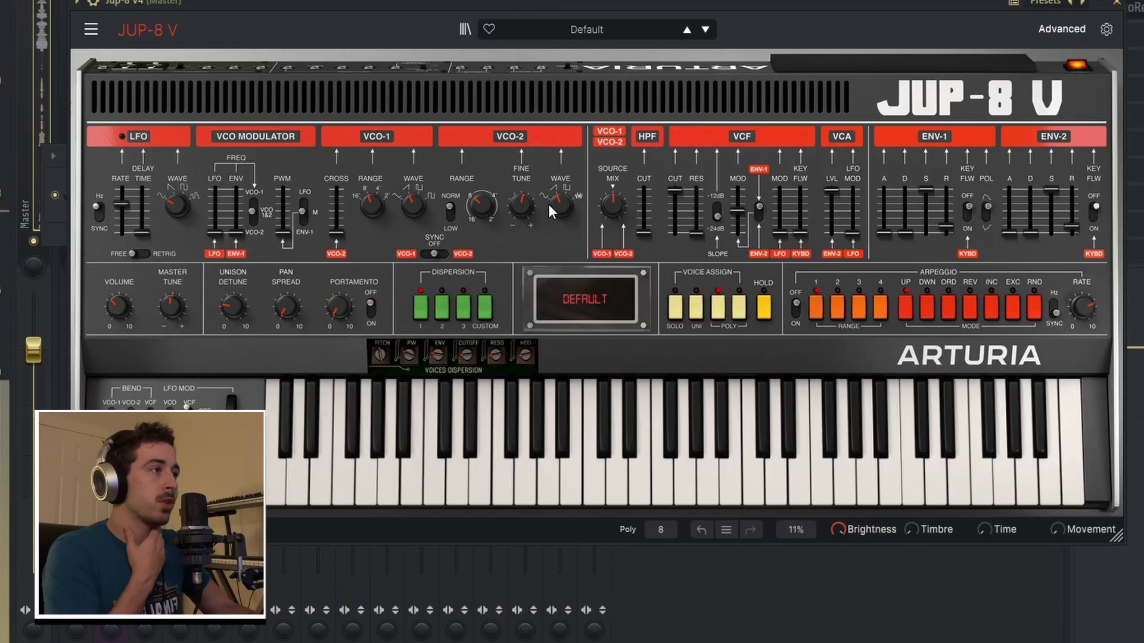
pyautogui.moveTo(559, 209)
pyautogui.moveTo(560, 207); pyautogui.dragTo(571, 196)
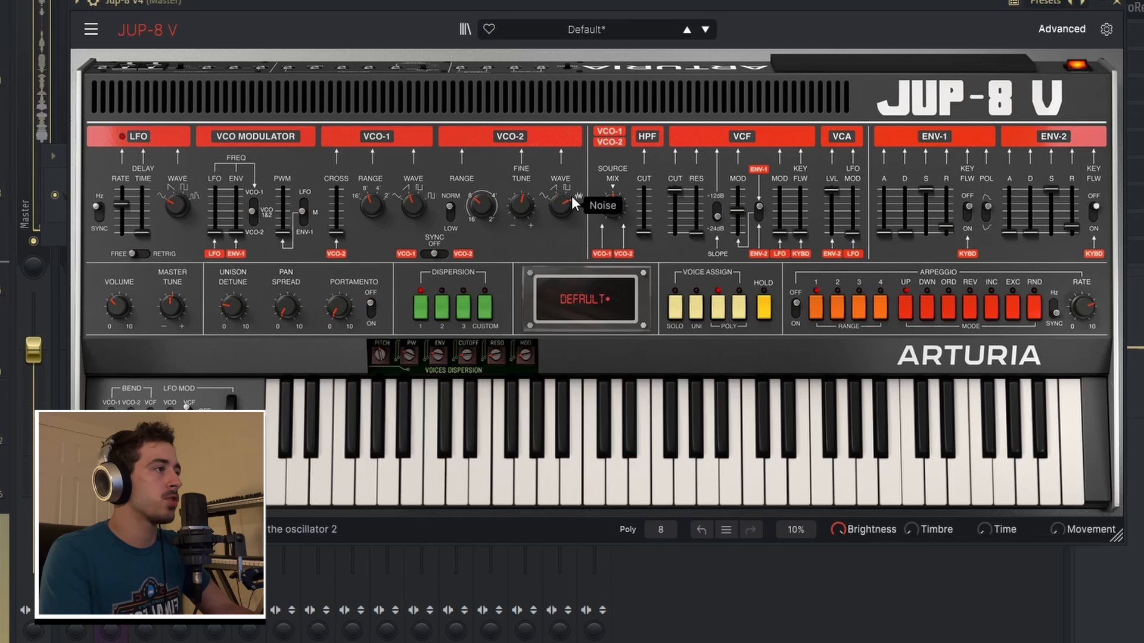
pyautogui.moveTo(413, 205); pyautogui.dragTo(413, 216)
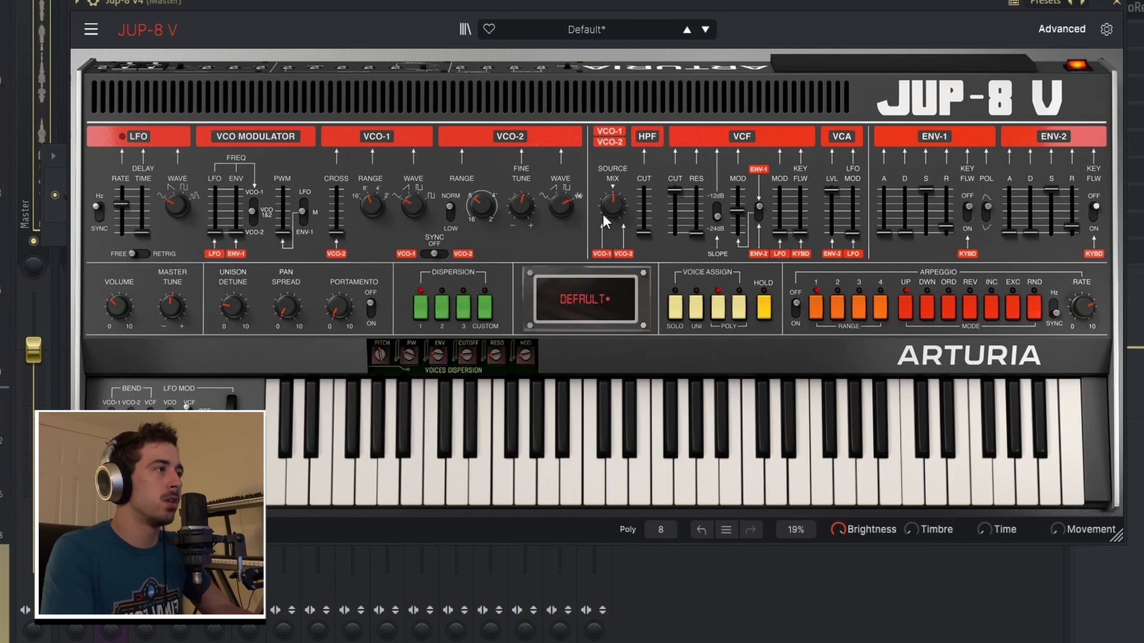
# Step: Shift the source mix strongly toward VCO 1 and lower the VCF cutoff moderately
pyautogui.moveTo(612, 206)
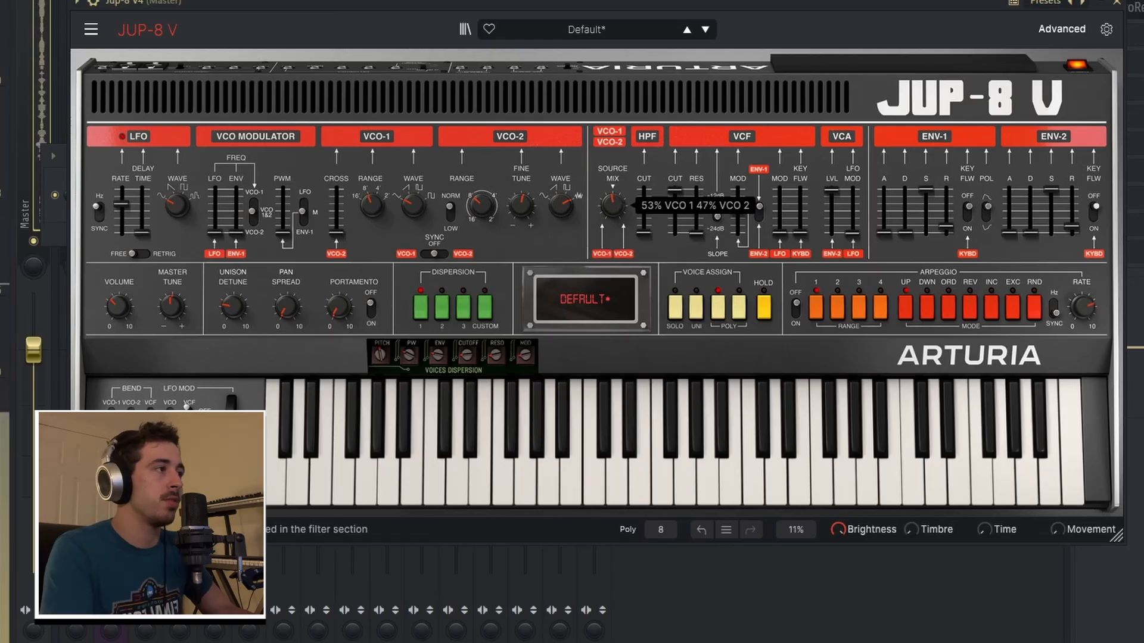
pyautogui.moveTo(612, 208); pyautogui.dragTo(613, 240)
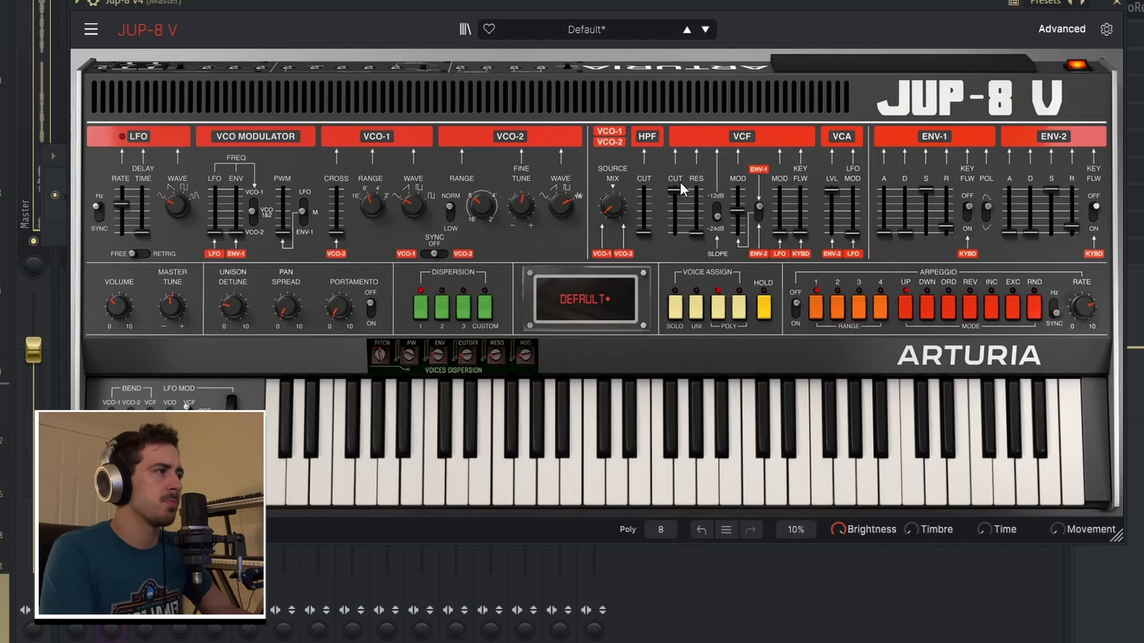
pyautogui.moveTo(681, 185); pyautogui.dragTo(674, 212)
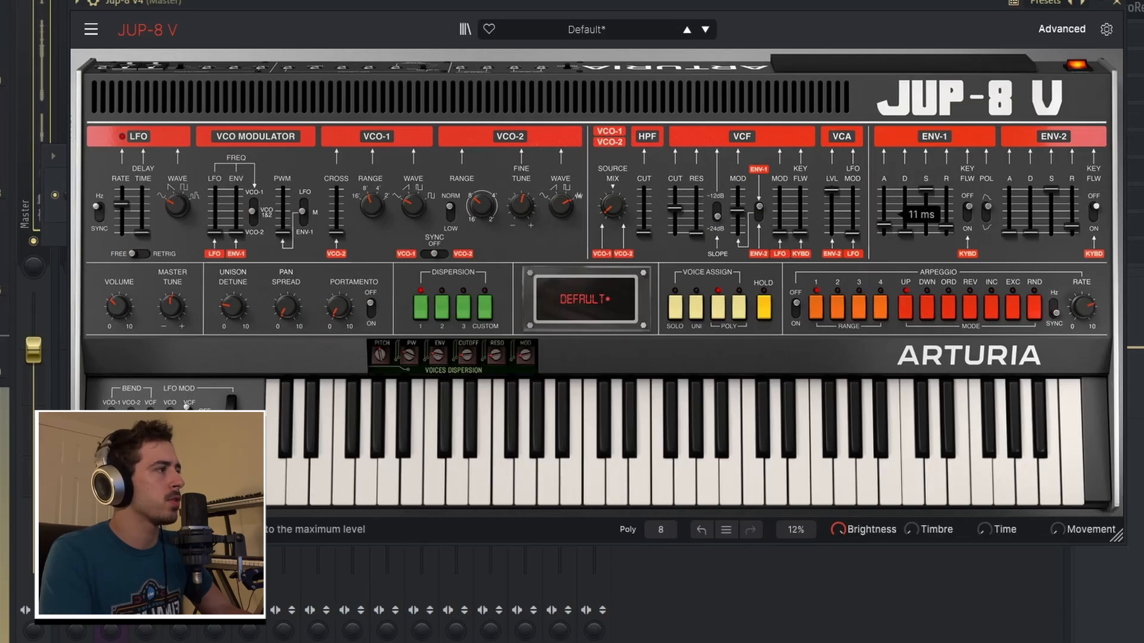
# Step: Lengthen both envelopes' attack and decay, with ENV-2 attack at about 24 ms and ENV-1 decay at about 3.08 s
pyautogui.moveTo(884, 225); pyautogui.dragTo(884, 222)
pyautogui.moveTo(1010, 233); pyautogui.dragTo(1009, 227)
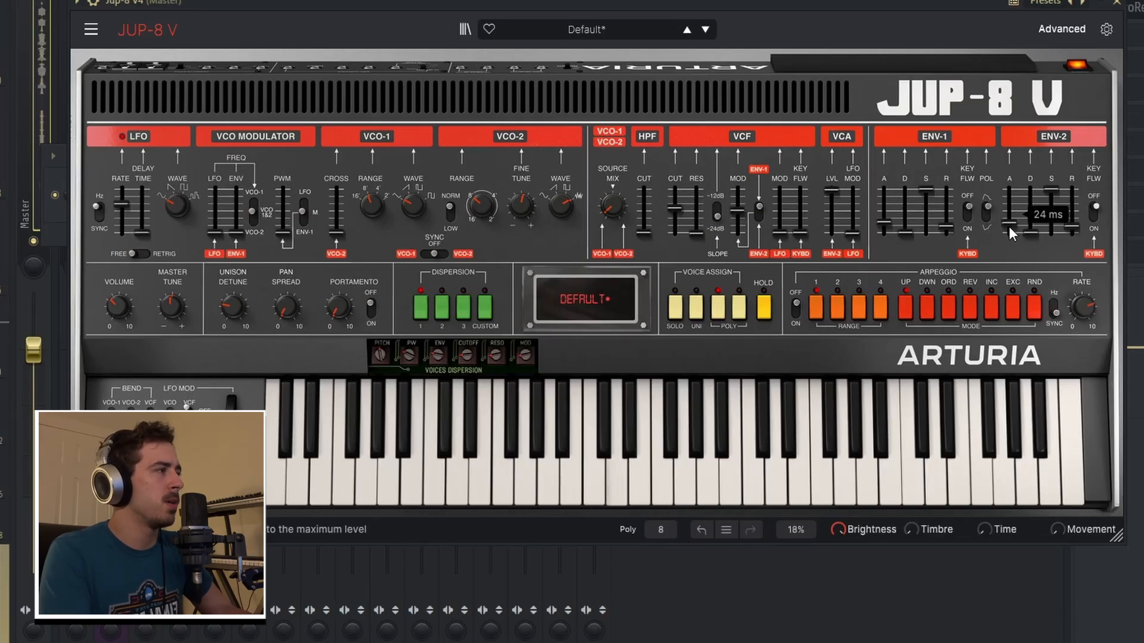
pyautogui.moveTo(905, 233); pyautogui.dragTo(905, 209)
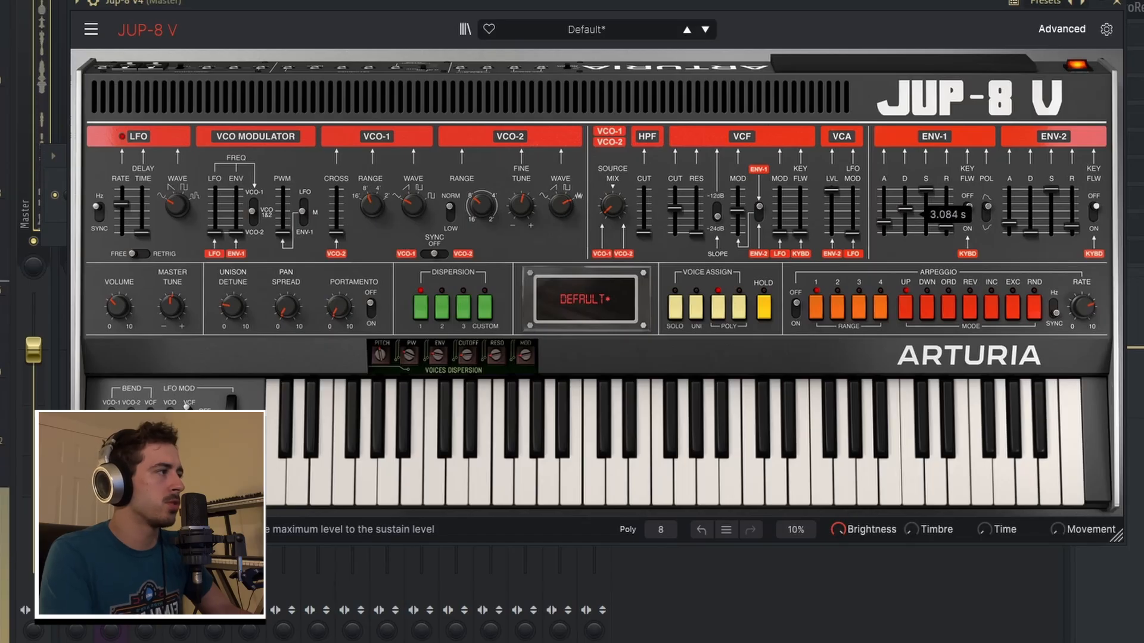
pyautogui.moveTo(1030, 233); pyautogui.dragTo(1030, 208)
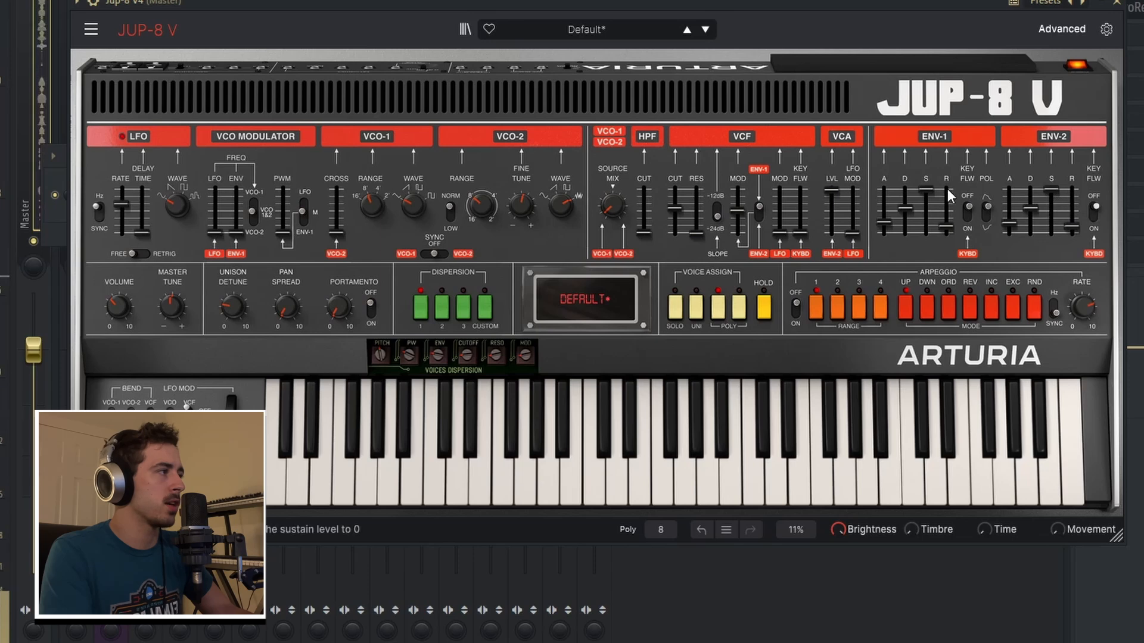
# Step: Drop both envelopes' sustain to zero and lengthen their releases, with ENV-1's release at about 131 ms
pyautogui.moveTo(925, 189); pyautogui.dragTo(926, 234)
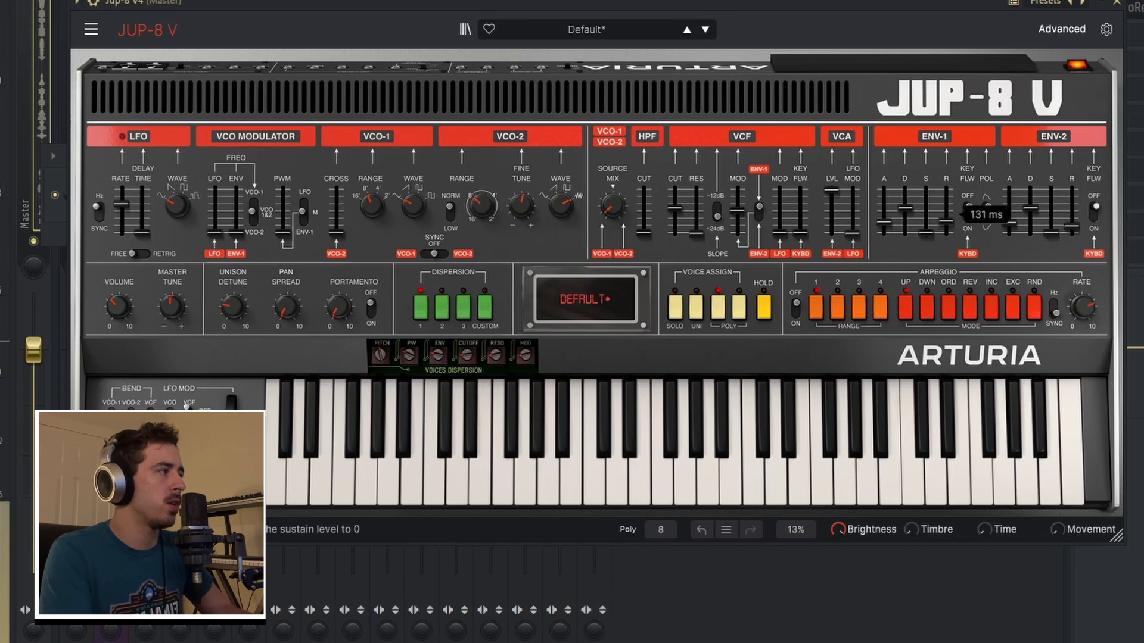
pyautogui.moveTo(1072, 227); pyautogui.dragTo(1072, 212)
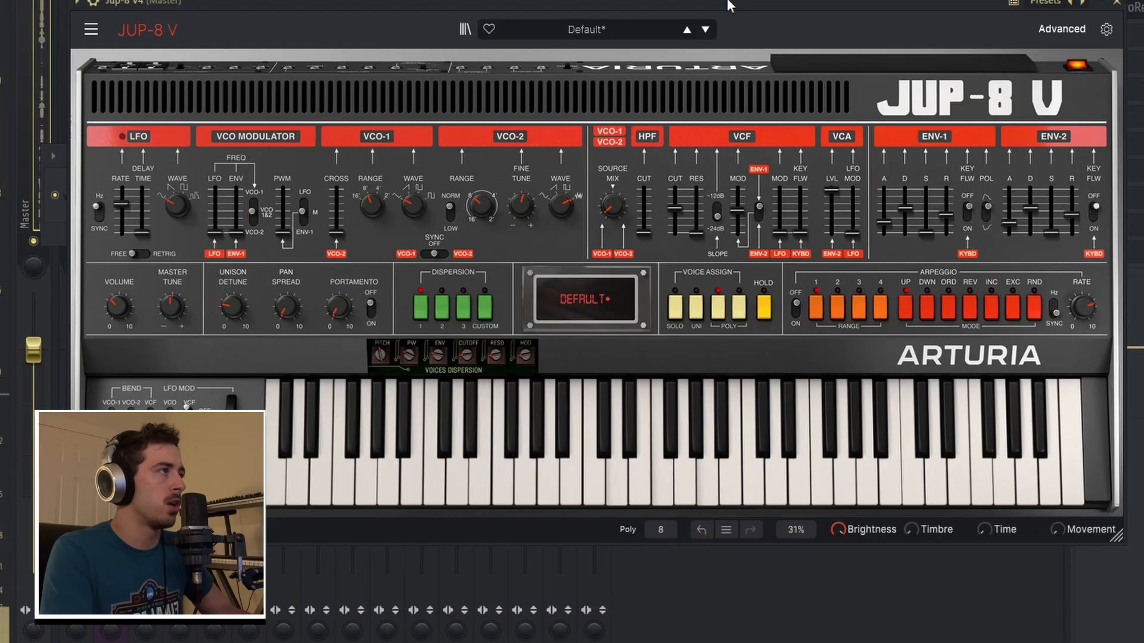
pyautogui.moveTo(1066, 220)
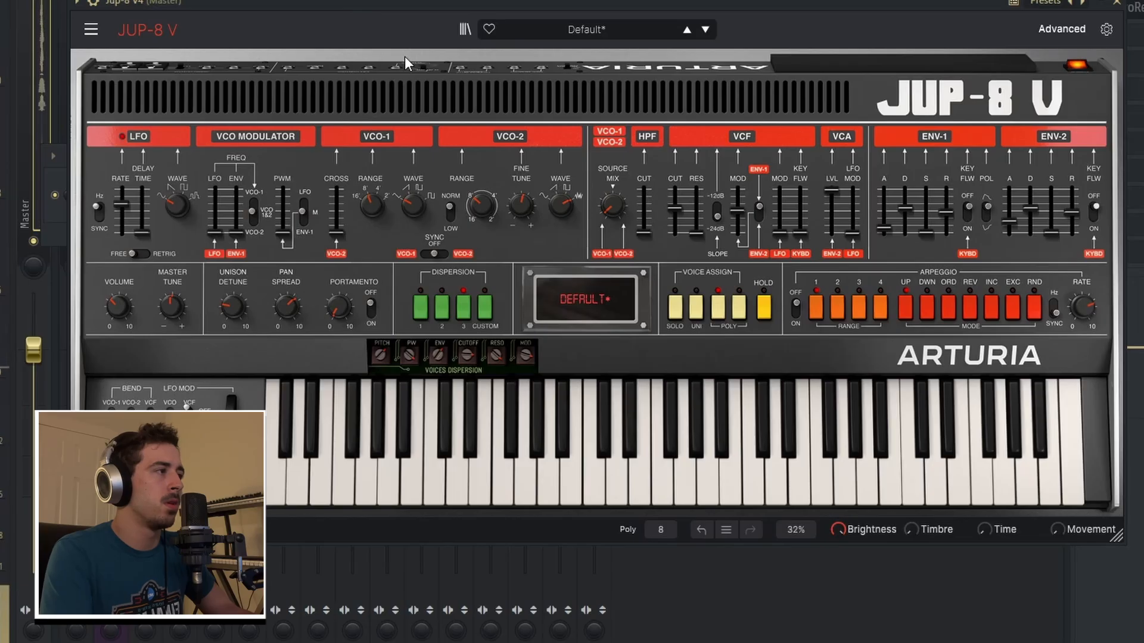
# Step: Lower the VCF cutoff to about 445 Hz and raise the filter's keyboard-follow amount to roughly half
pyautogui.moveTo(674, 215)
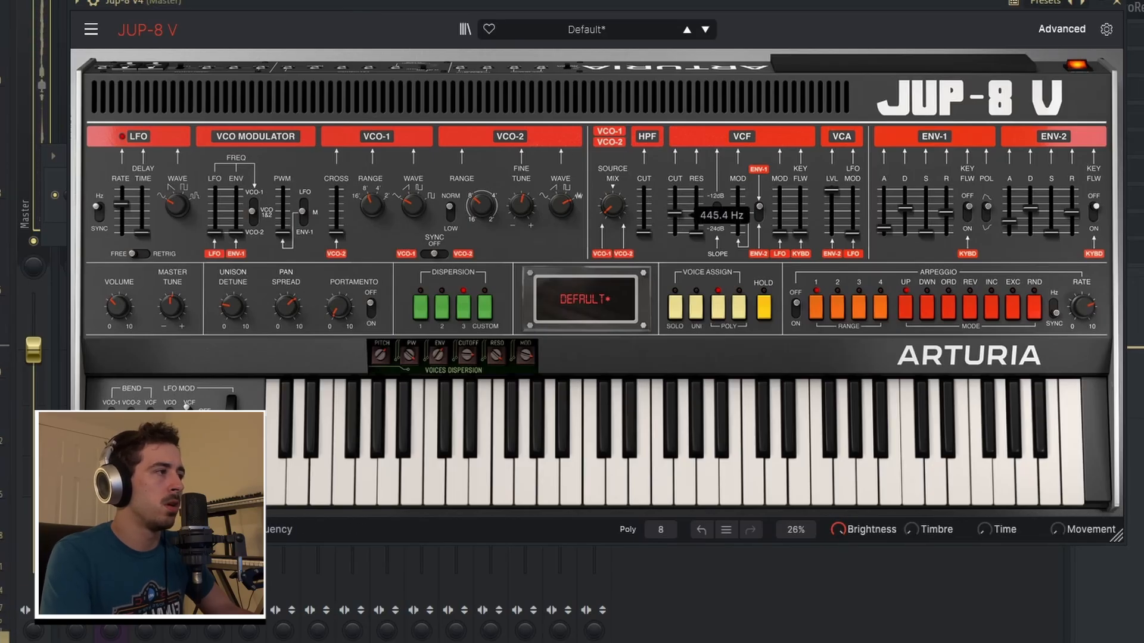
pyautogui.moveTo(800, 232); pyautogui.dragTo(800, 212)
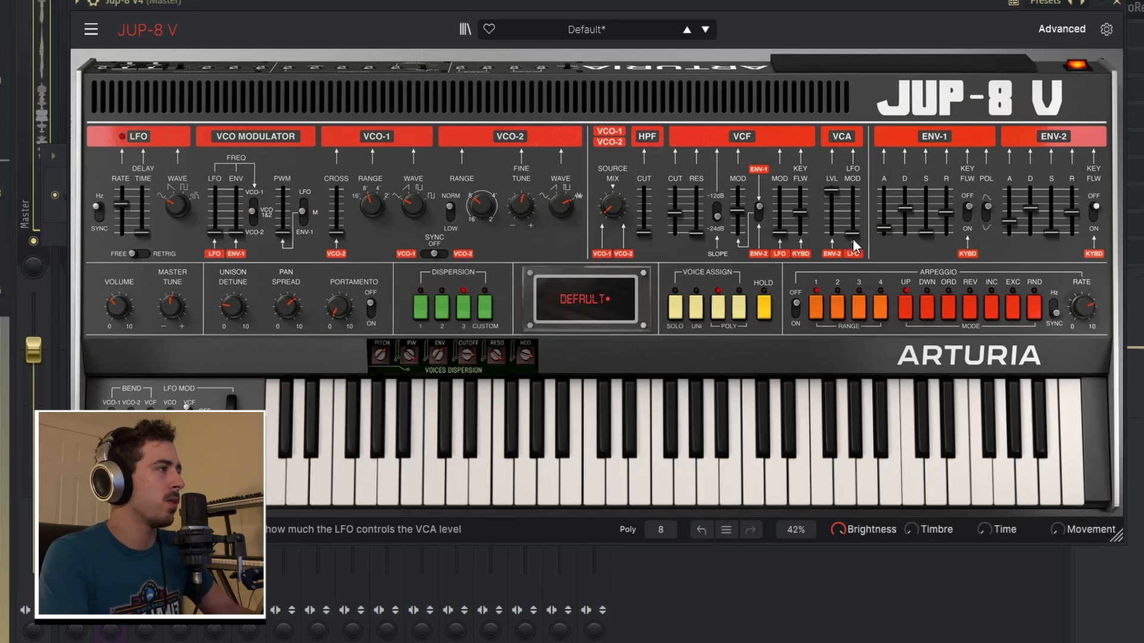
# Step: Sync the LFO to tempo with a rate slightly faster than 1/4 and apply a modest amount of it to the VCA level
pyautogui.moveTo(854, 236); pyautogui.dragTo(853, 207)
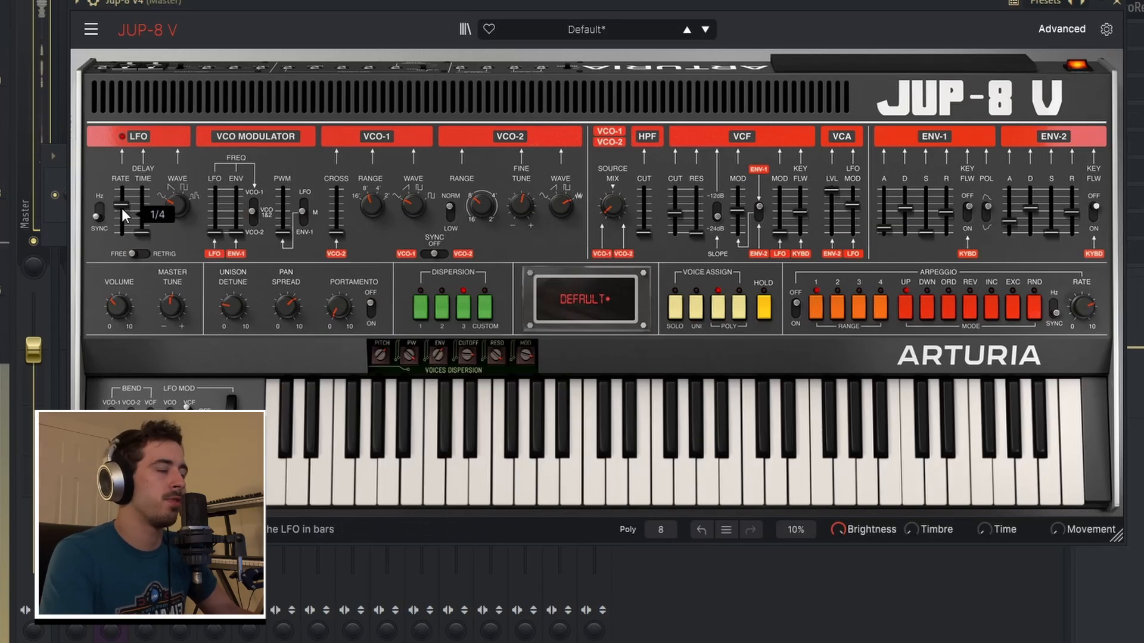
pyautogui.moveTo(128, 213); pyautogui.dragTo(128, 205)
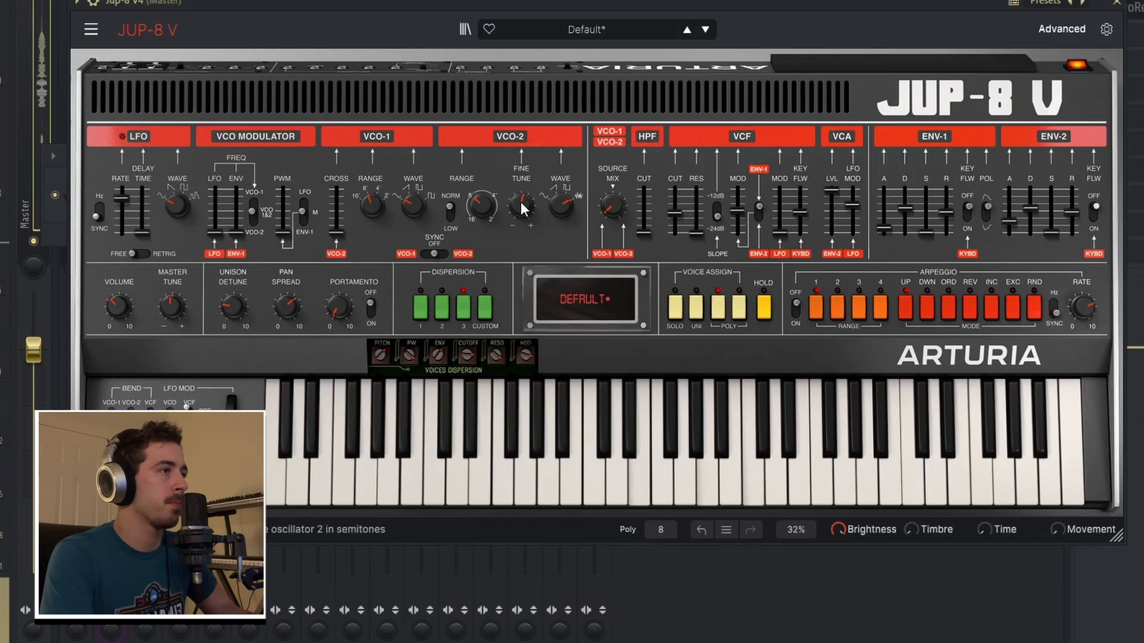
pyautogui.moveTo(740, 214)
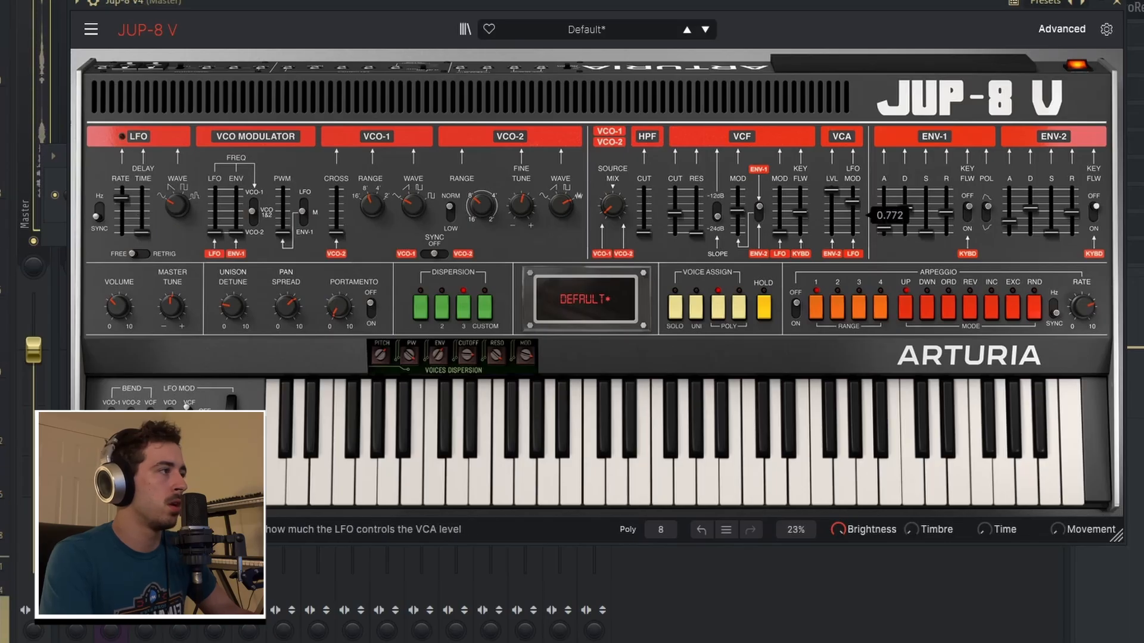
pyautogui.moveTo(853, 216)
pyautogui.mouseDown()
pyautogui.moveTo(854, 202)
pyautogui.moveTo(853, 225)
pyautogui.mouseUp()
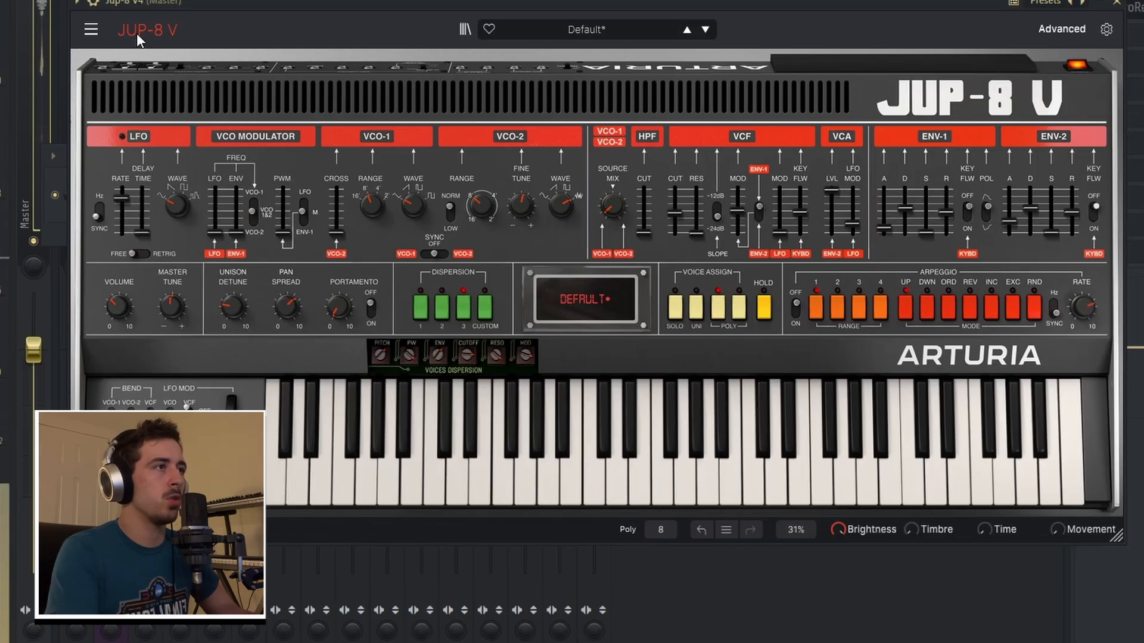
# Step: Route LFO 2's first destination to VCO1+2 Coarse with a very small modulation amount of about 0.003
pyautogui.click(1060, 37)
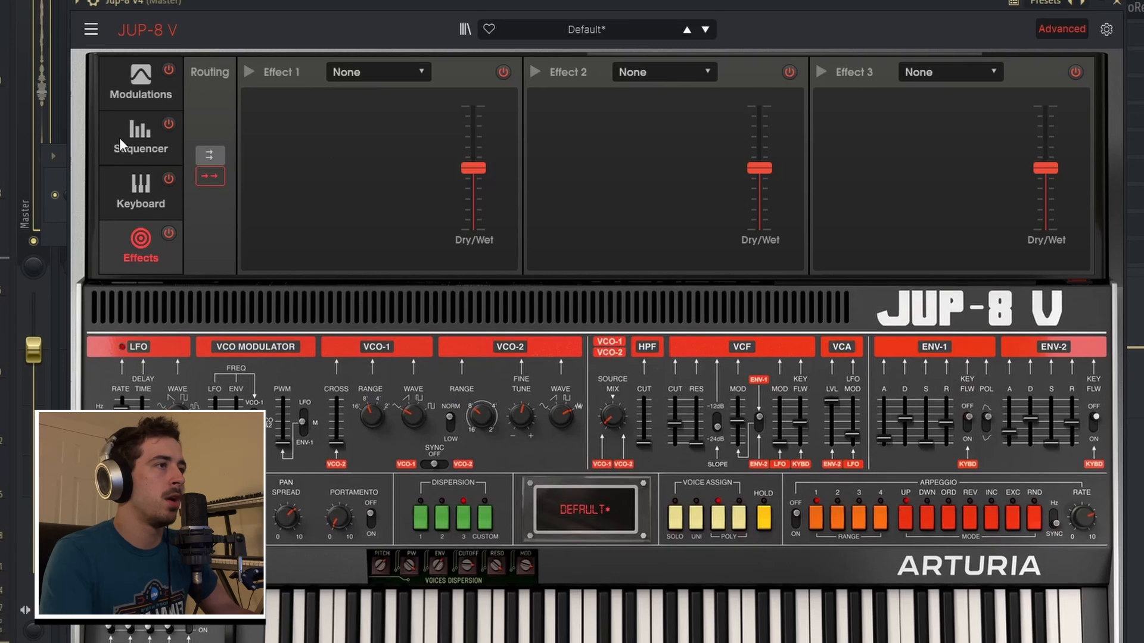
pyautogui.click(141, 83)
pyautogui.click(288, 221)
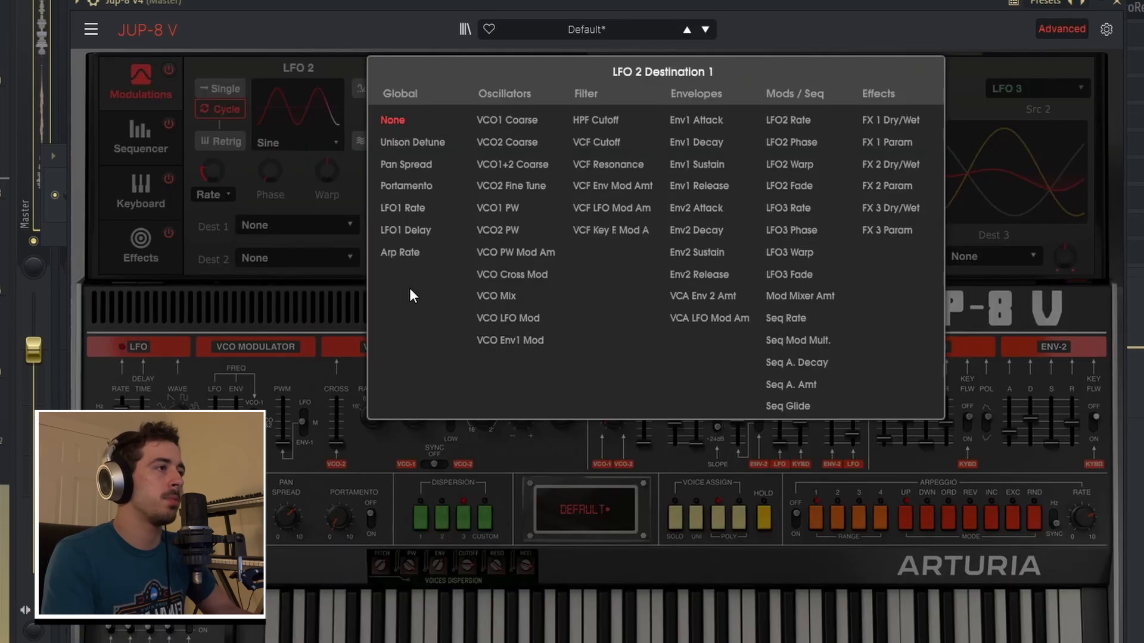
pyautogui.click(518, 162)
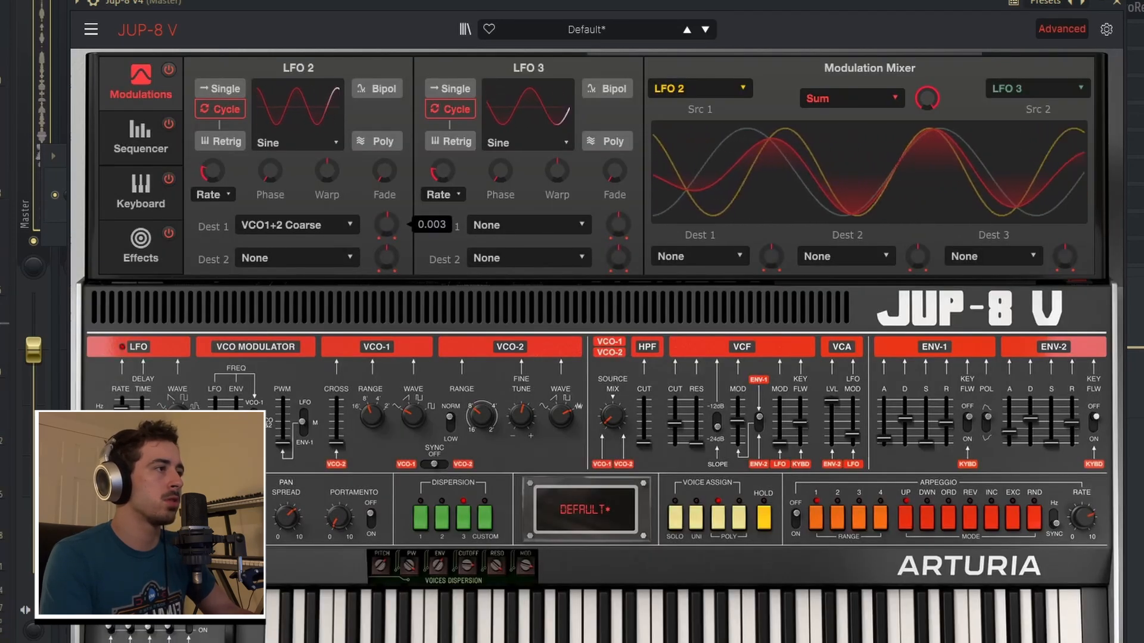
pyautogui.click(208, 141)
pyautogui.click(209, 141)
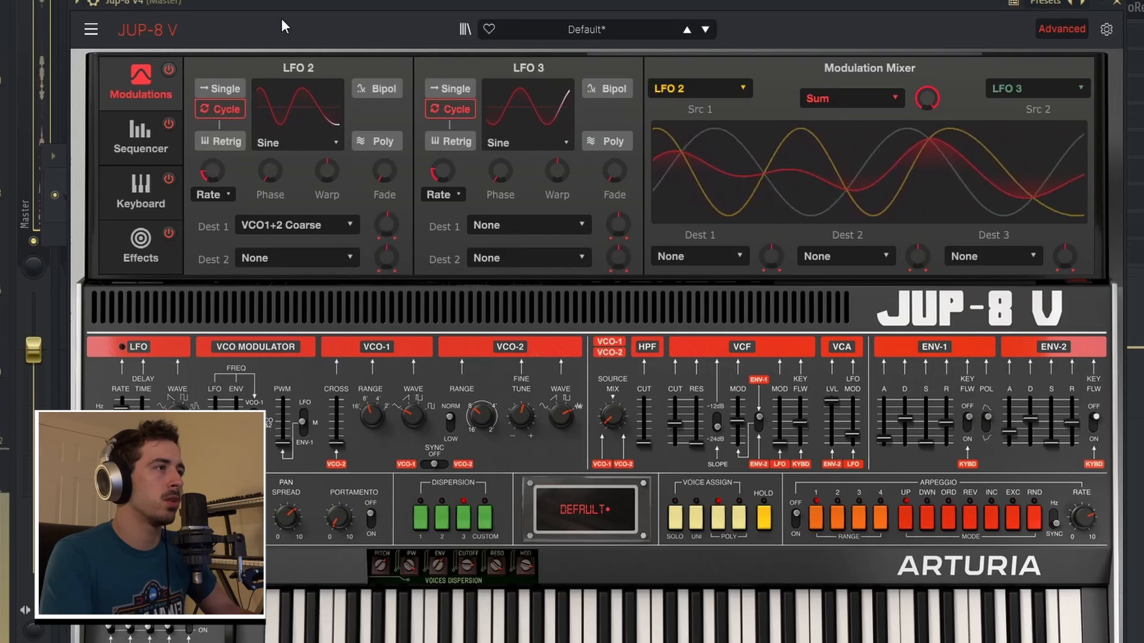
# Step: Load an unsynced Delay as Effect 1 with minimum delay time, more width and feedback, a raised HP frequency and the LP frequency near 9838 Hz
pyautogui.click(140, 244)
pyautogui.click(358, 73)
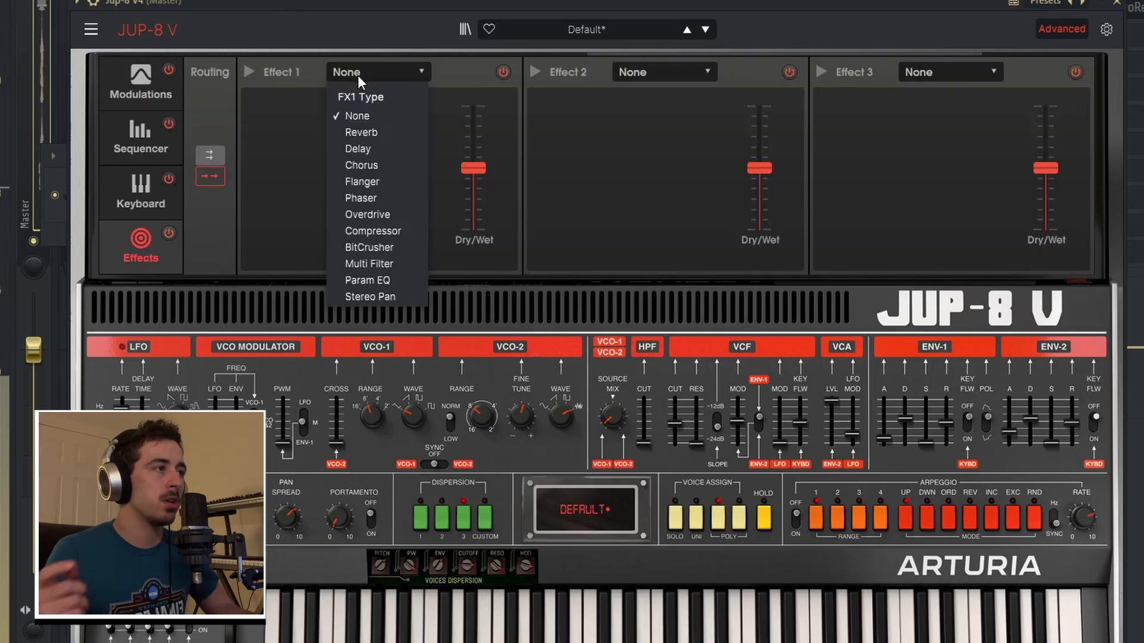
pyautogui.click(365, 149)
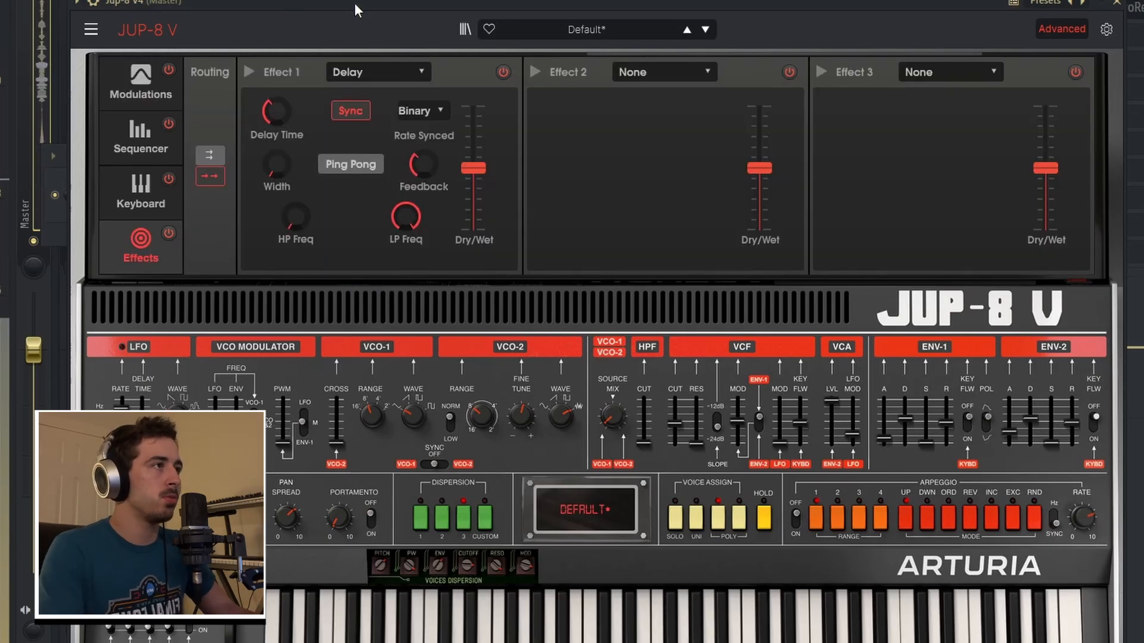
pyautogui.moveTo(275, 112)
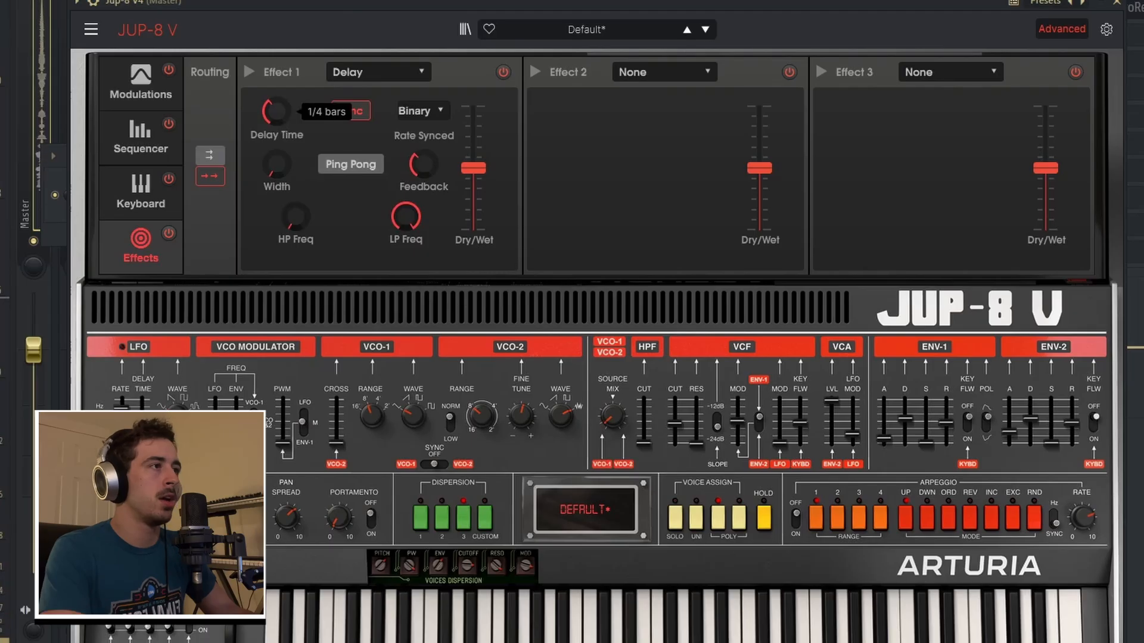
pyautogui.click(338, 112)
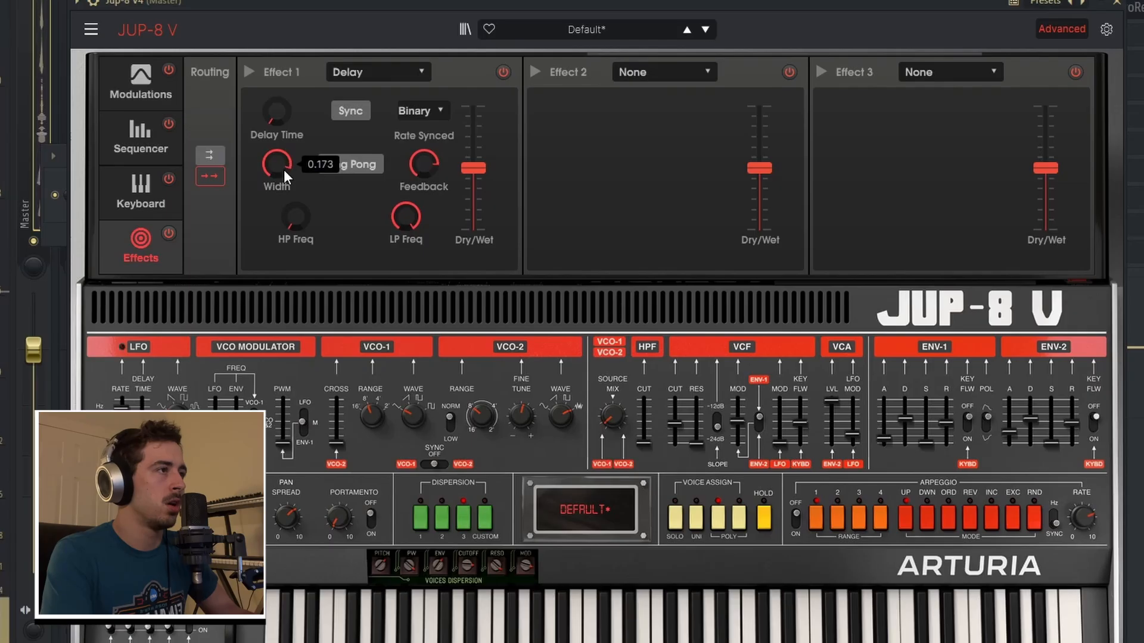
pyautogui.moveTo(295, 221); pyautogui.dragTo(294, 210)
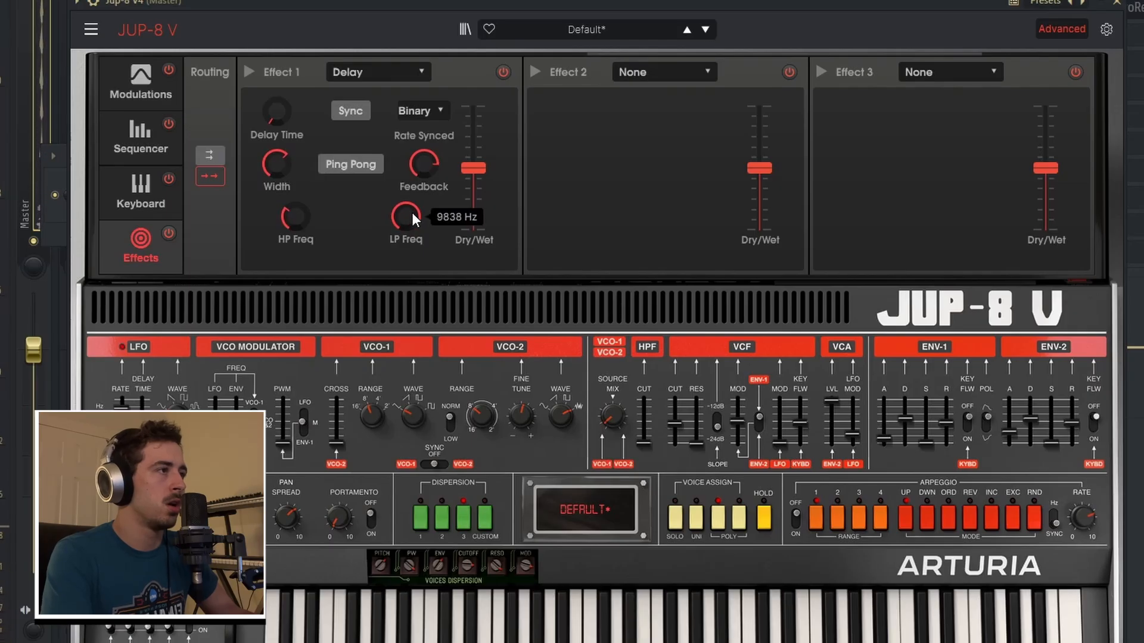
# Step: Load Reverb as Effect 2 with maximum damping, minimum size, a decay of about 0.900 and a raised dry/wet mix
pyautogui.click(664, 72)
pyautogui.click(674, 130)
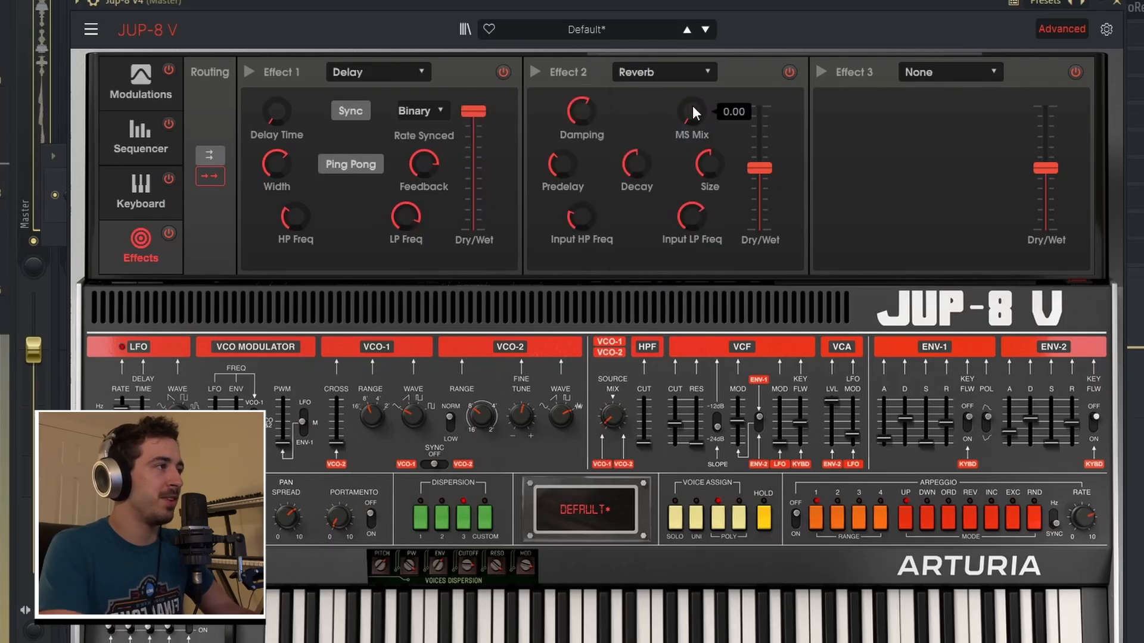
pyautogui.moveTo(582, 112); pyautogui.dragTo(581, 56)
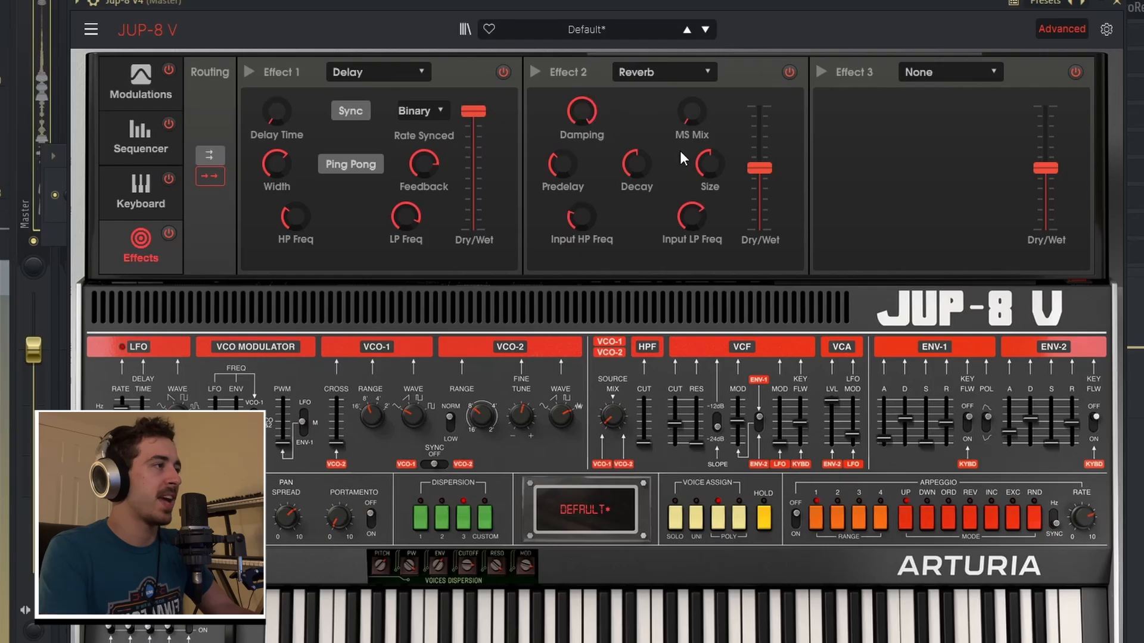
pyautogui.moveTo(709, 164); pyautogui.dragTo(709, 238)
pyautogui.moveTo(636, 164); pyautogui.dragTo(637, 123)
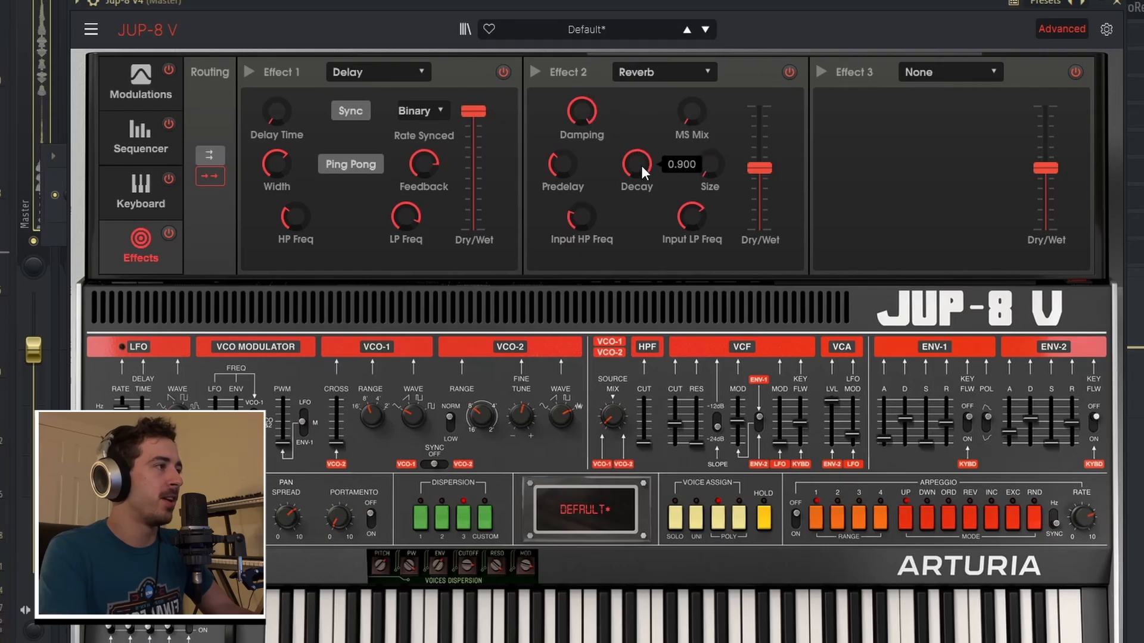
pyautogui.moveTo(760, 168); pyautogui.dragTo(760, 149)
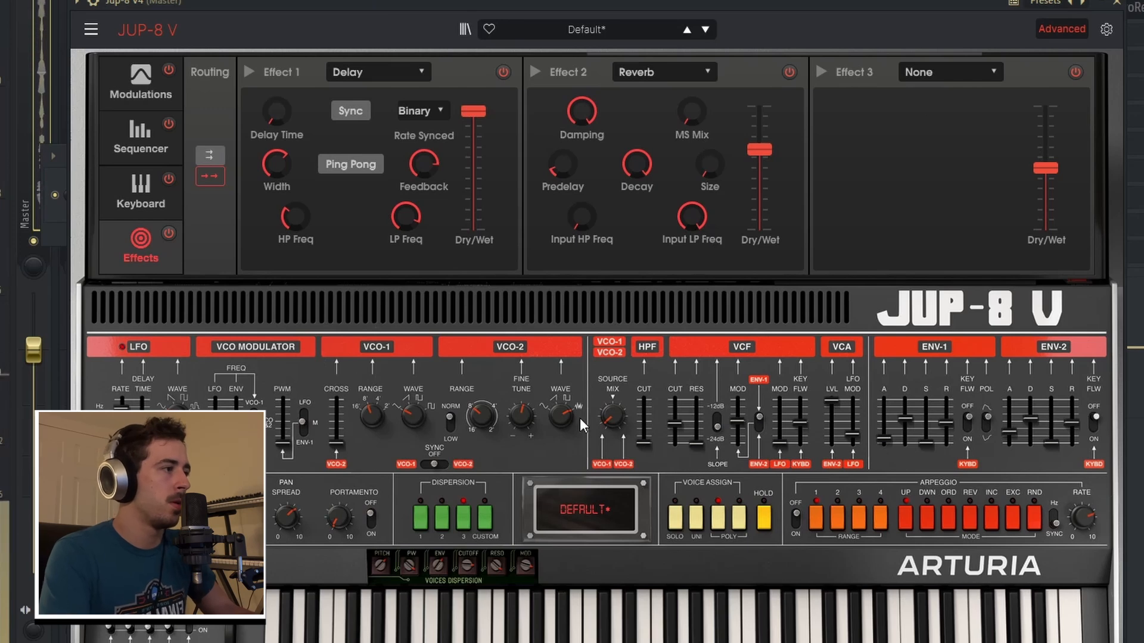
# Step: Try Chorus as Effect 3 and replace it with Delay
pyautogui.click(948, 70)
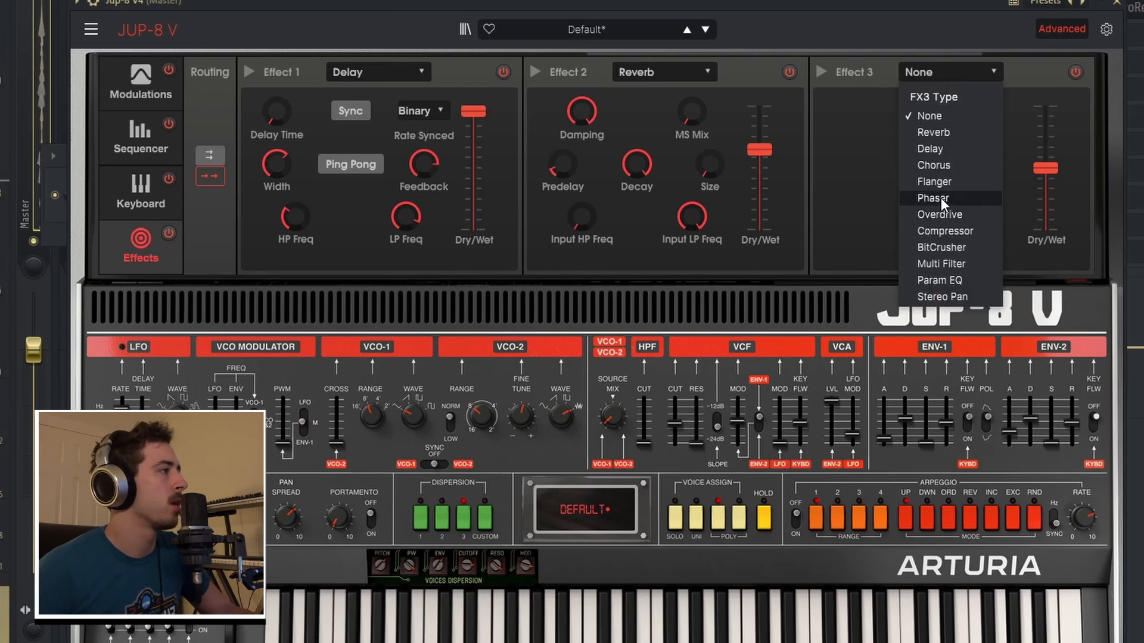
pyautogui.click(941, 161)
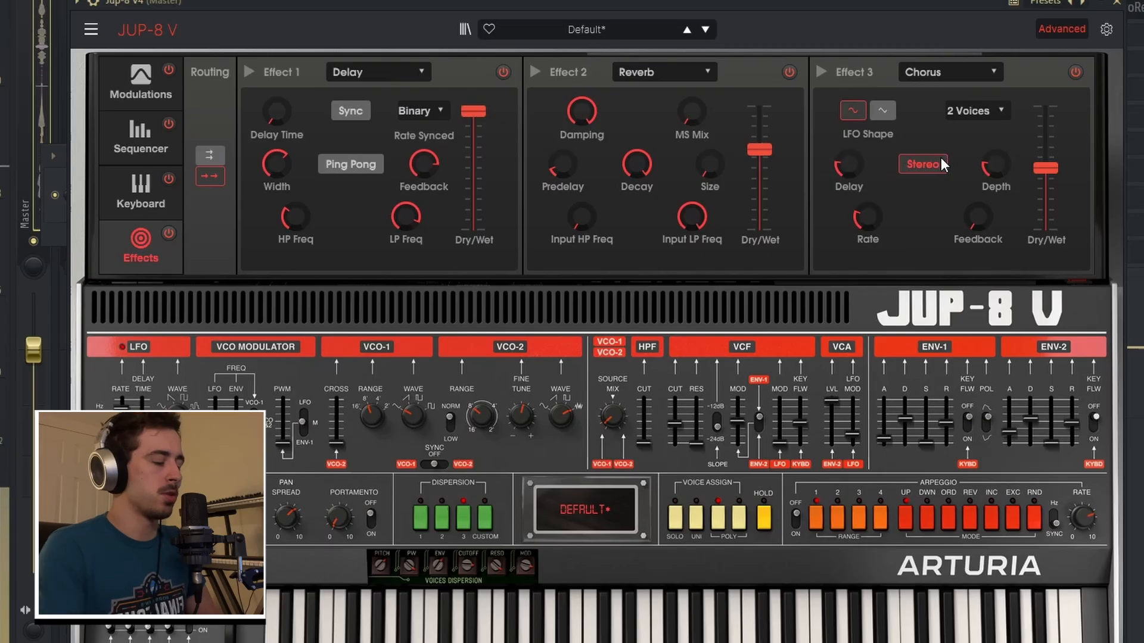
pyautogui.click(950, 72)
pyautogui.click(941, 148)
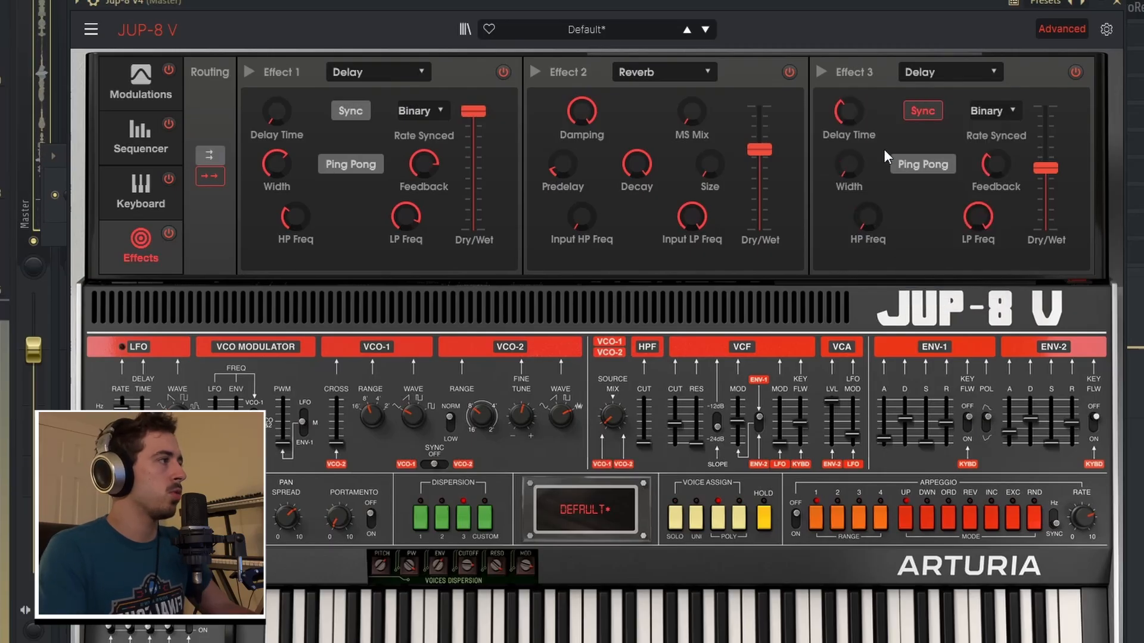